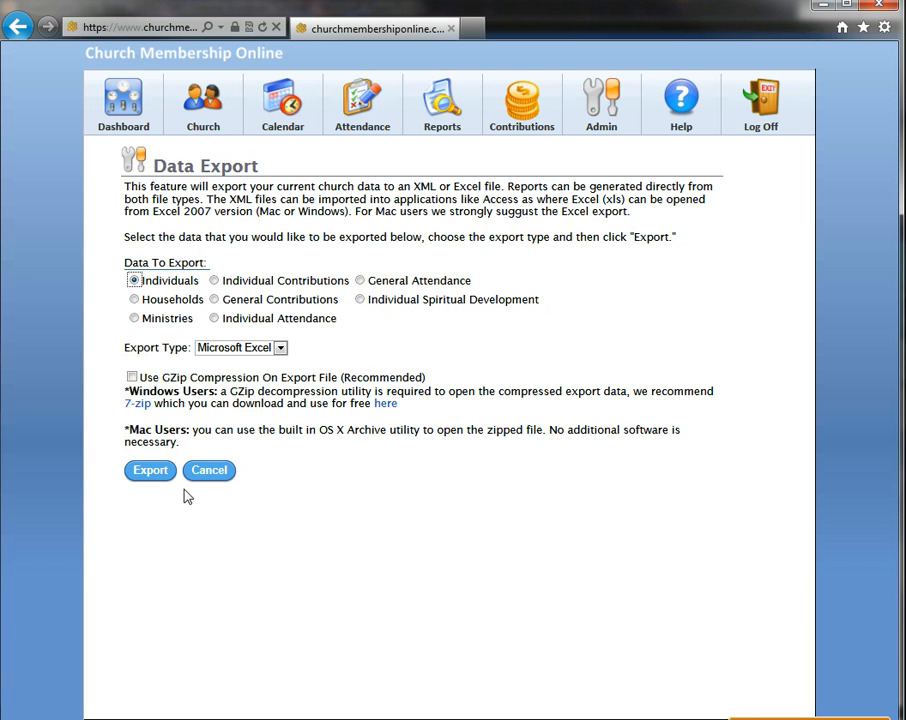
# Step: Export the Individuals data as an Excel file saved on the Desktop, and open the exported workbook in Excel for editing
pyautogui.click(152, 472)
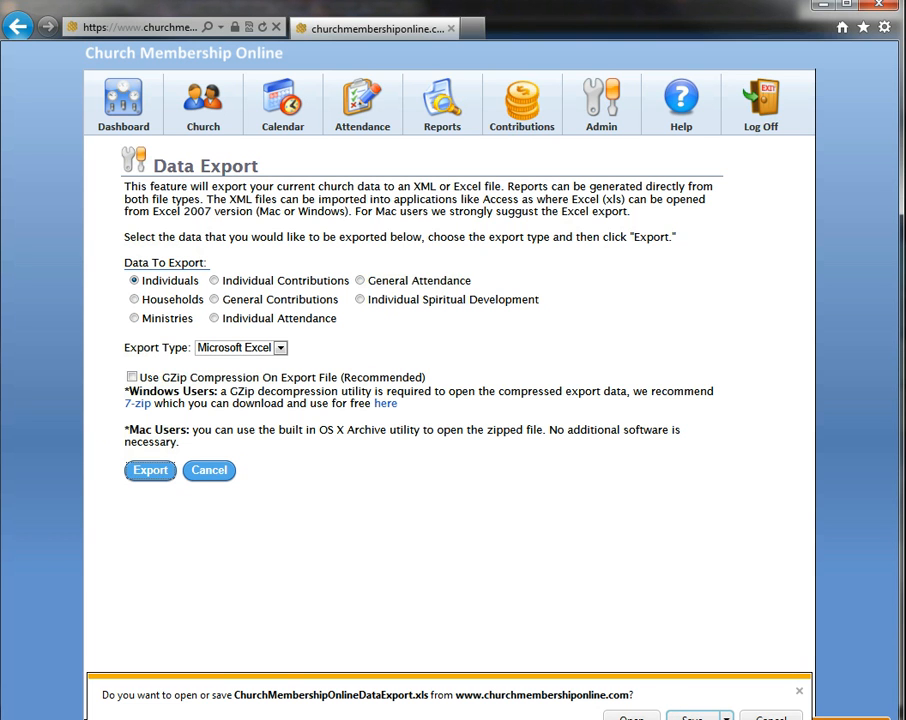
pyautogui.click(692, 716)
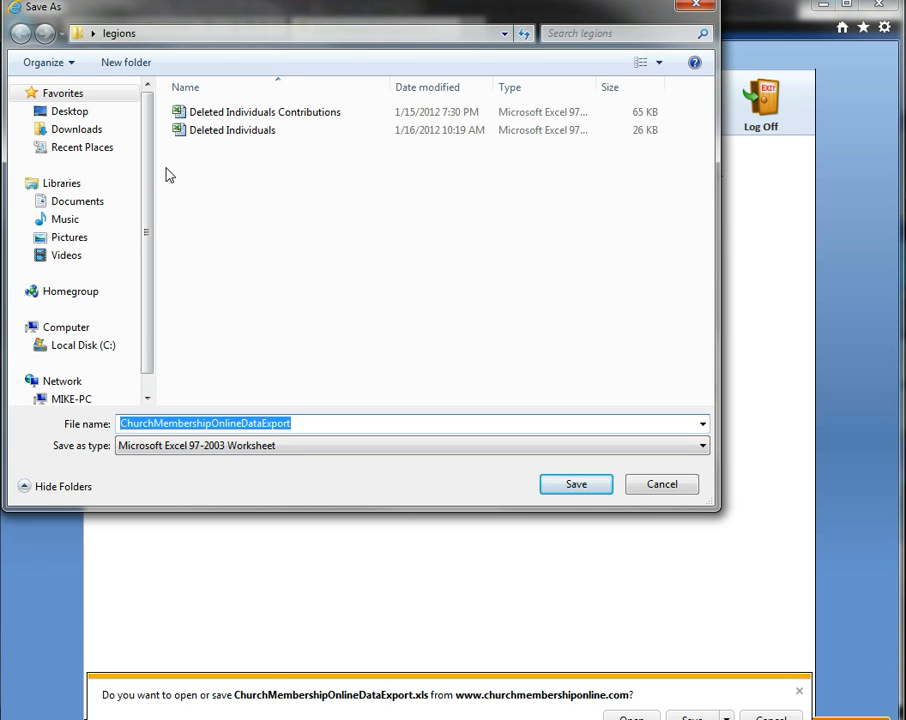
pyautogui.click(62, 113)
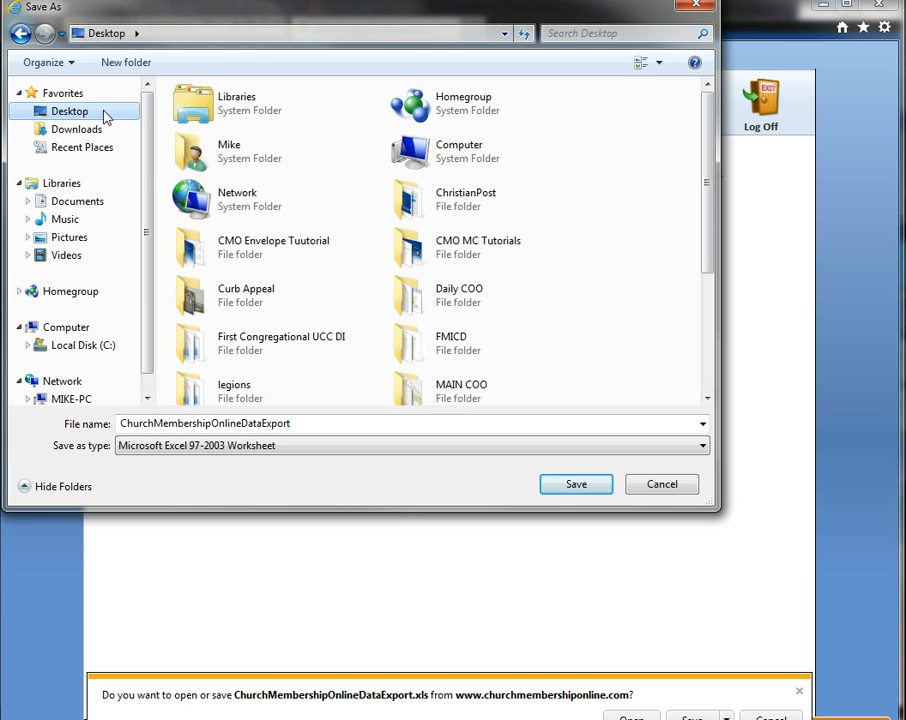
pyautogui.click(584, 484)
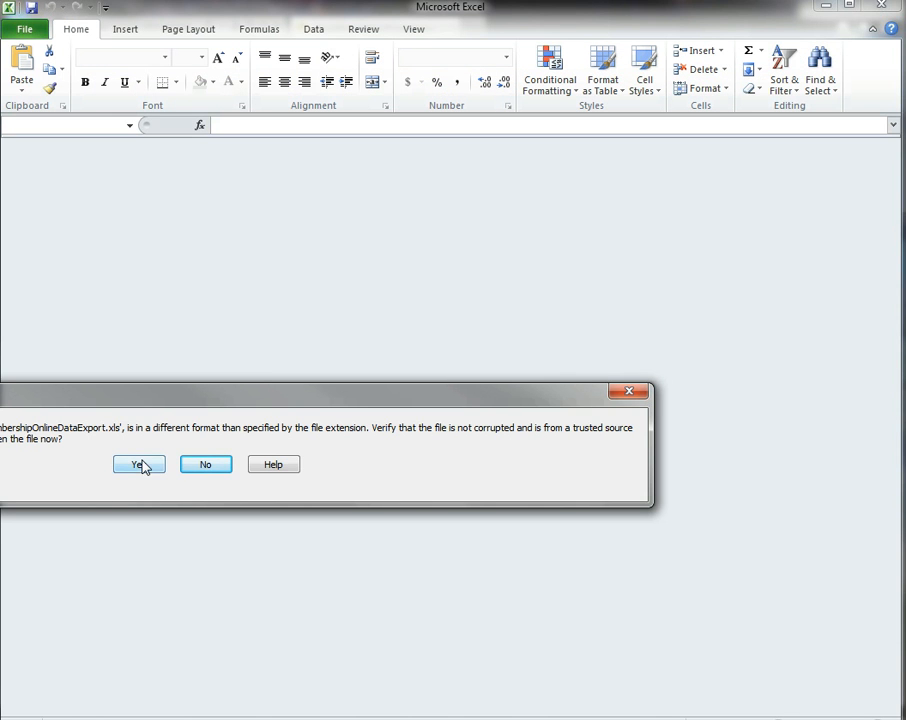
pyautogui.click(141, 466)
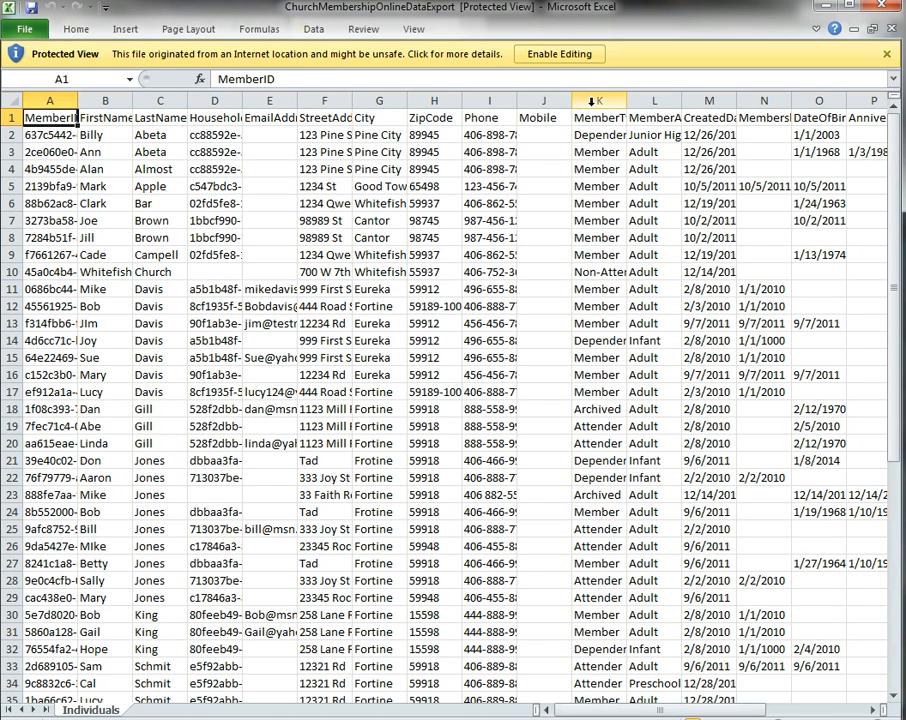
pyautogui.click(560, 54)
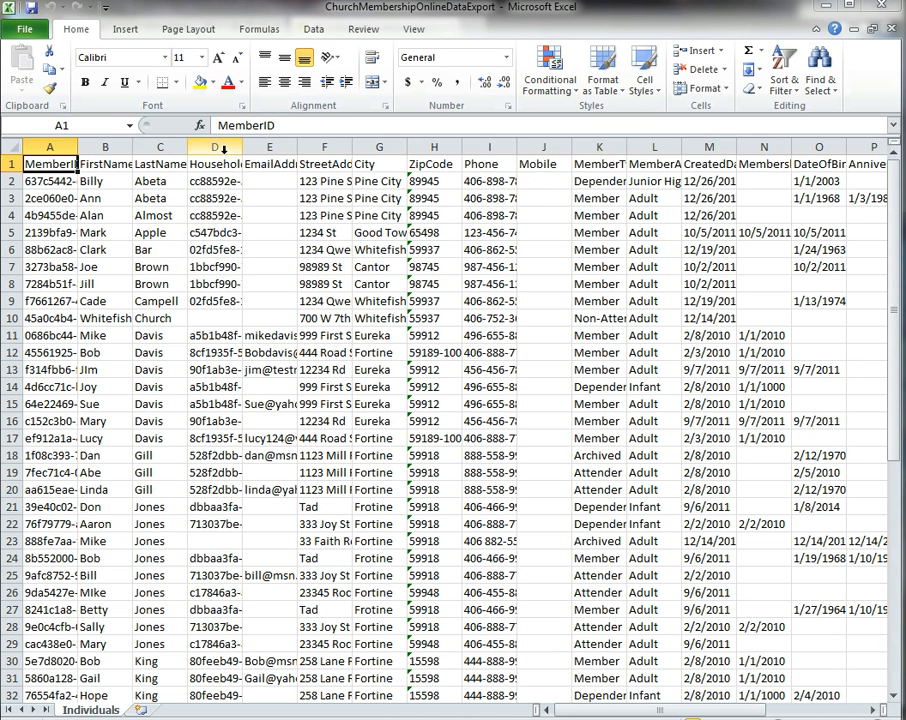
# Step: Delete the MemberID, household ID and EmailAddress columns from the Individuals sheet
pyautogui.click(50, 146)
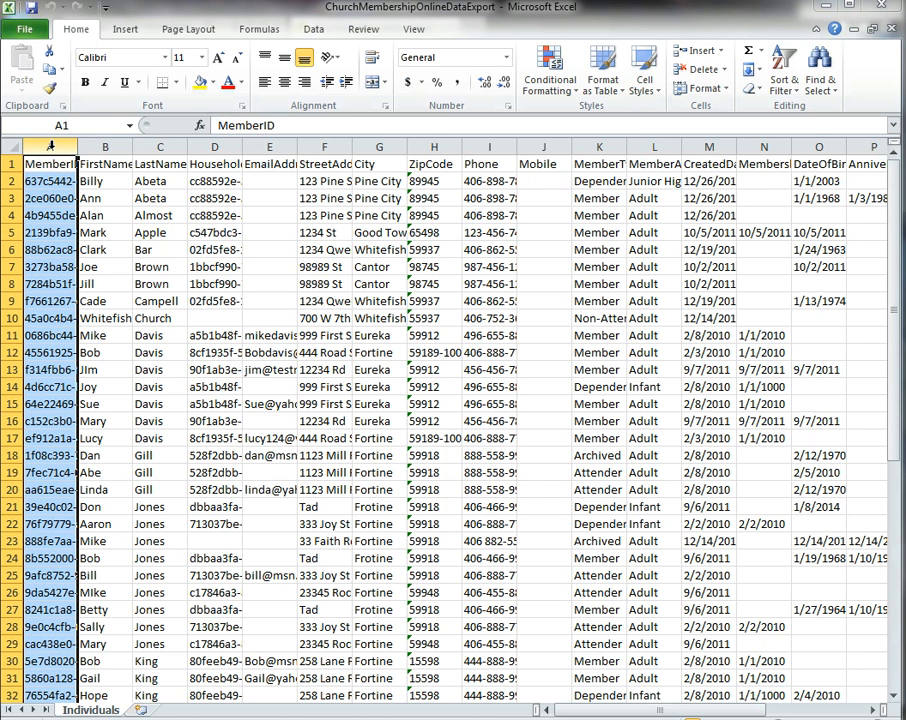
pyautogui.rightClick(50, 146)
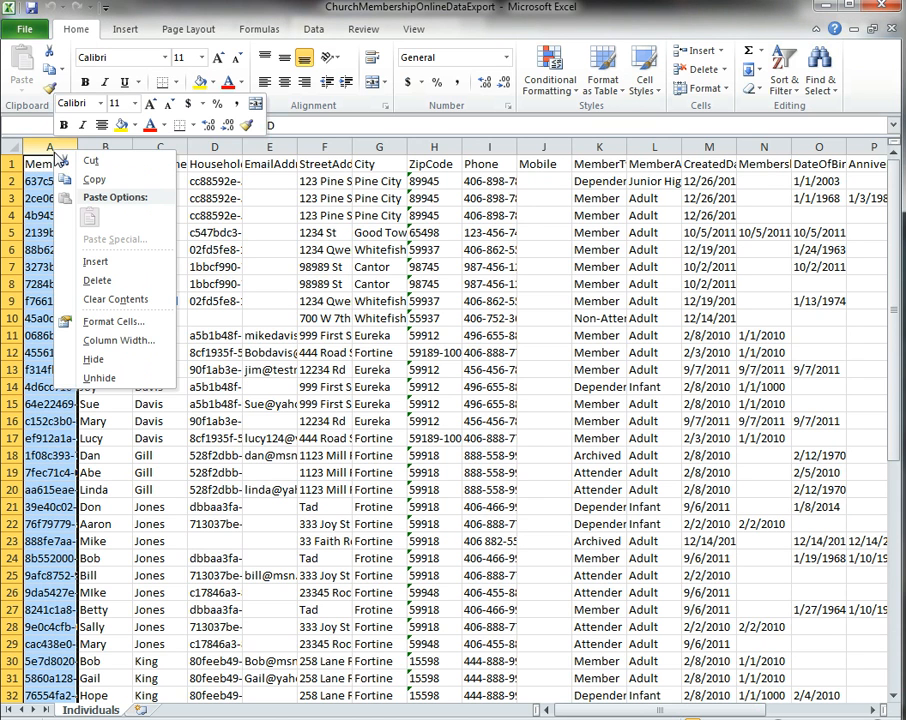
pyautogui.click(97, 280)
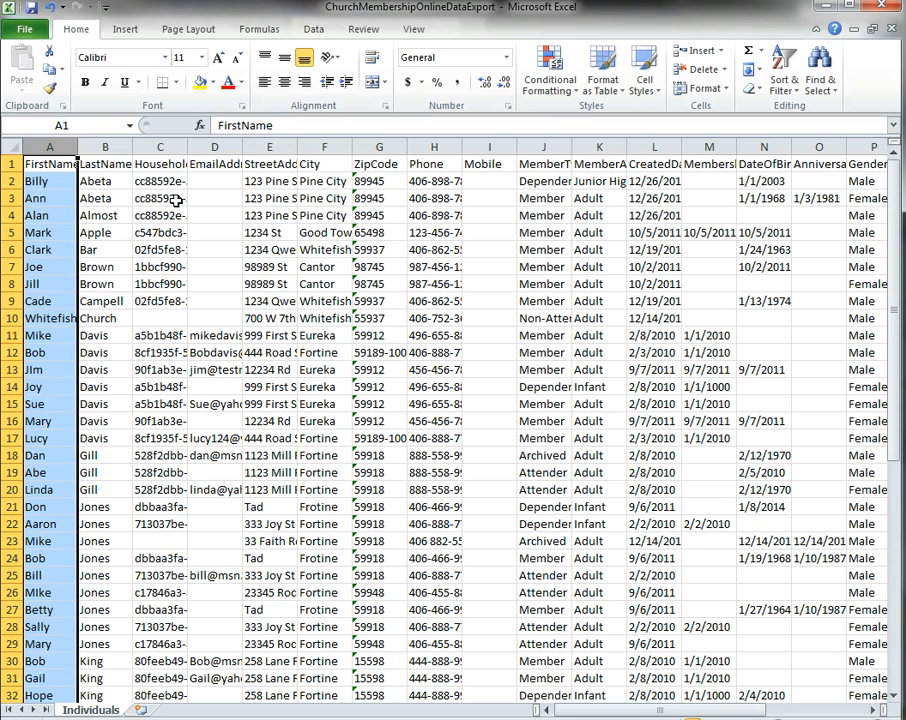
pyautogui.rightClick(165, 148)
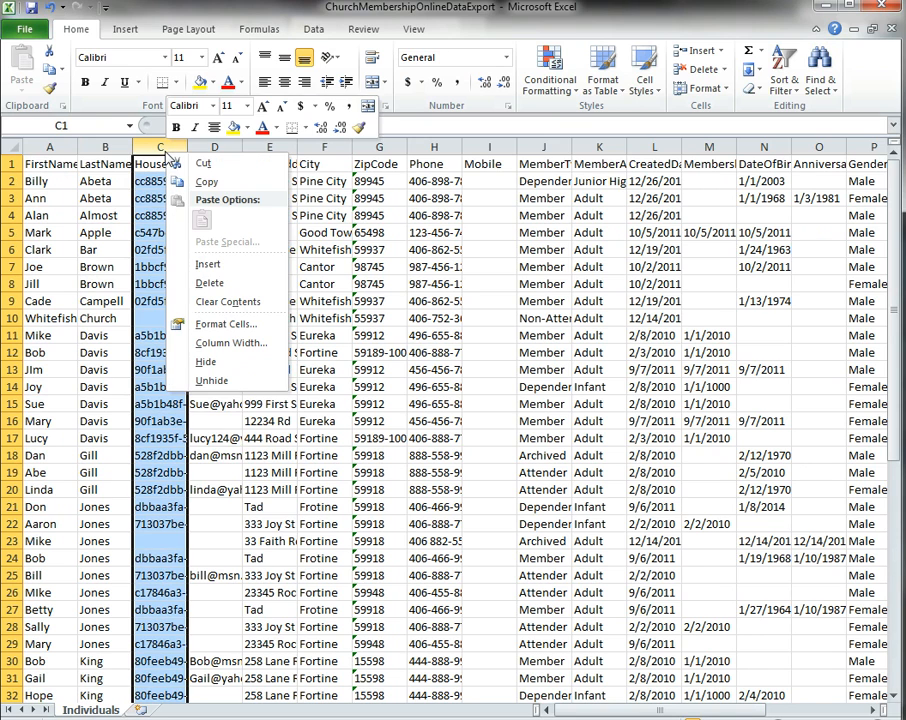
pyautogui.click(209, 283)
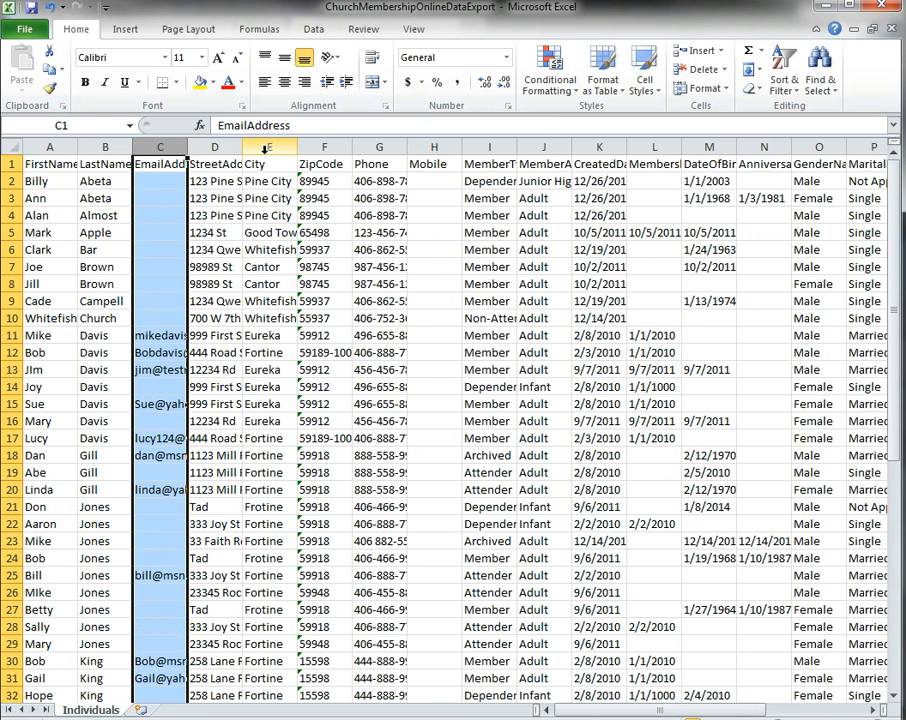
pyautogui.rightClick(168, 150)
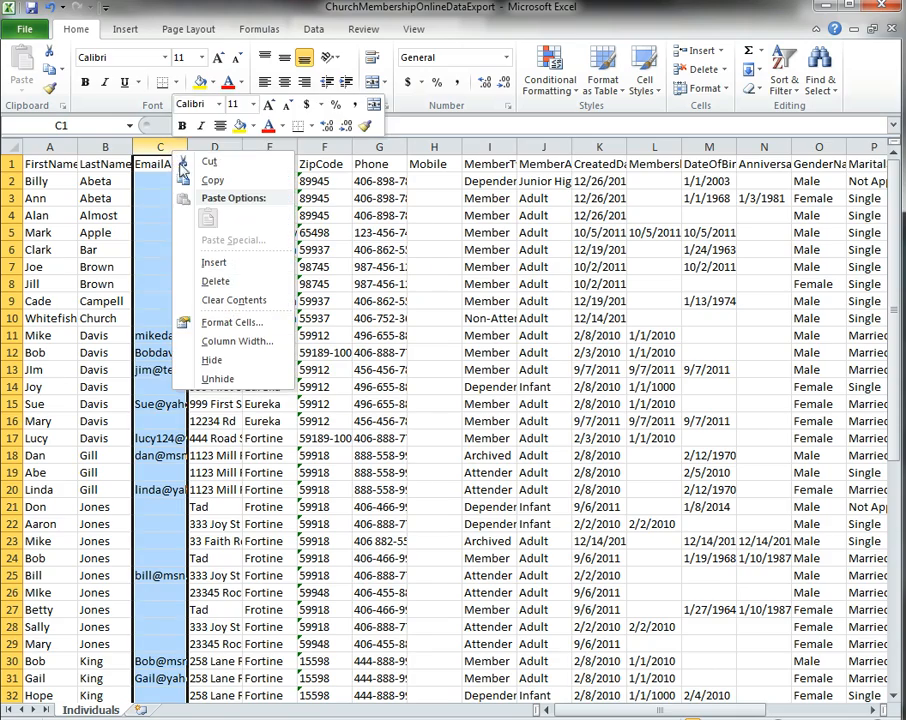
pyautogui.click(232, 282)
# Step: Delete all columns after StreetAddress and widen the FirstName, LastName and StreetAddress columns to fit their contents
pyautogui.moveTo(213, 147); pyautogui.dragTo(718, 265)
pyautogui.rightClick(580, 268)
pyautogui.click(640, 396)
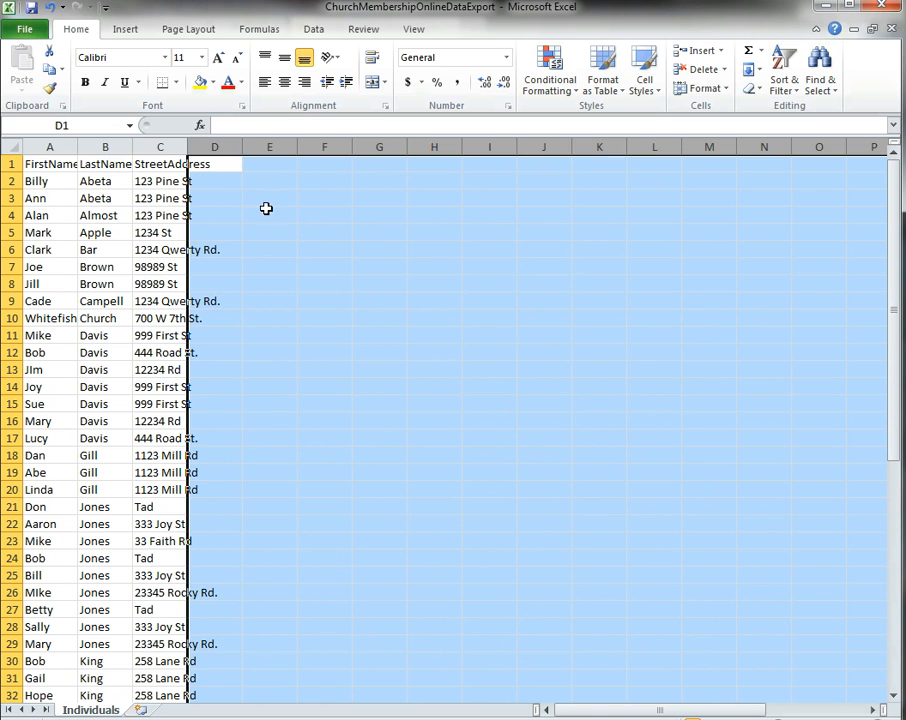
pyautogui.moveTo(188, 146); pyautogui.dragTo(316, 141)
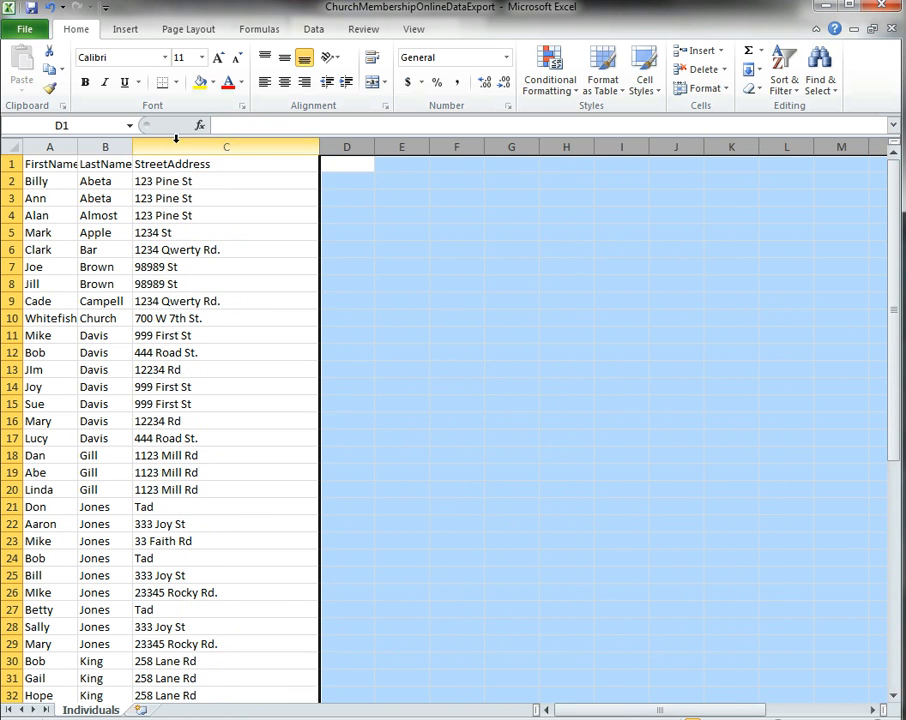
pyautogui.moveTo(132, 144); pyautogui.dragTo(205, 145)
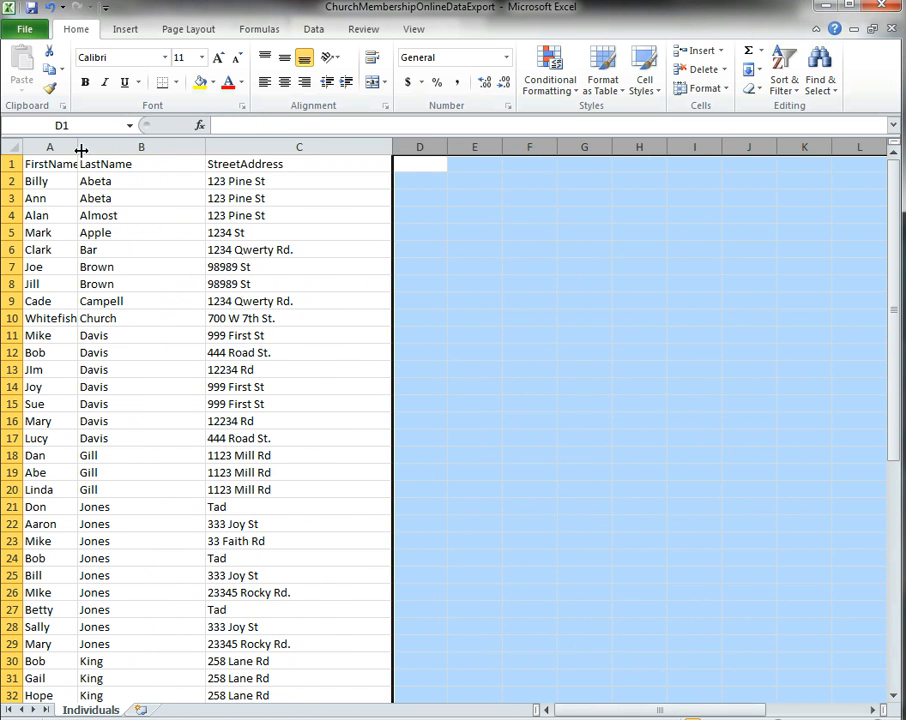
pyautogui.moveTo(81, 148); pyautogui.dragTo(137, 151)
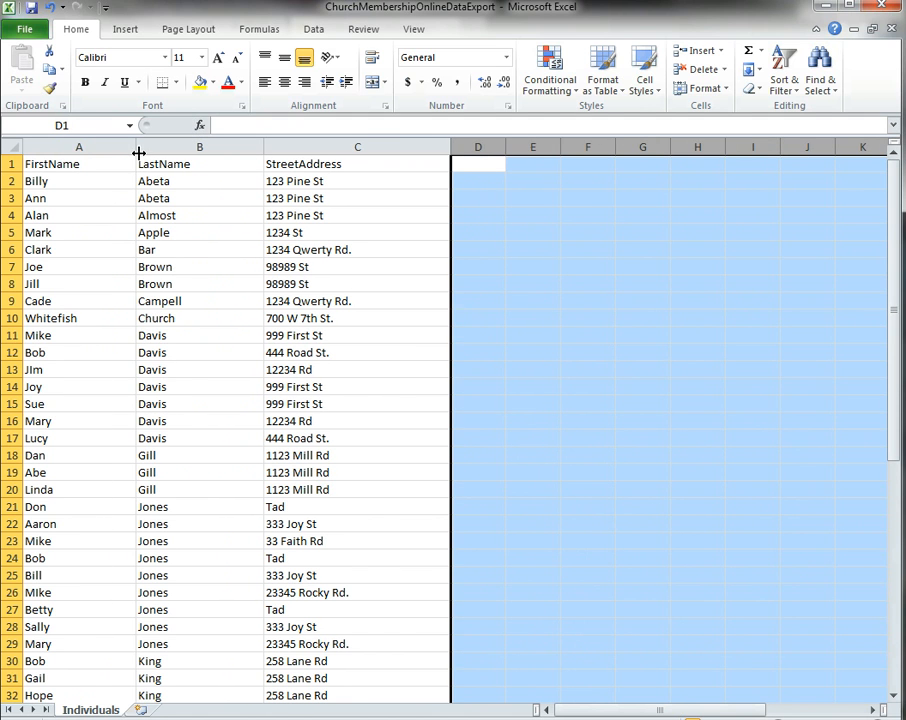
# Step: Insert a widened blank column before FirstName and give it the header "Envelope #" in cell A1
pyautogui.click(55, 147)
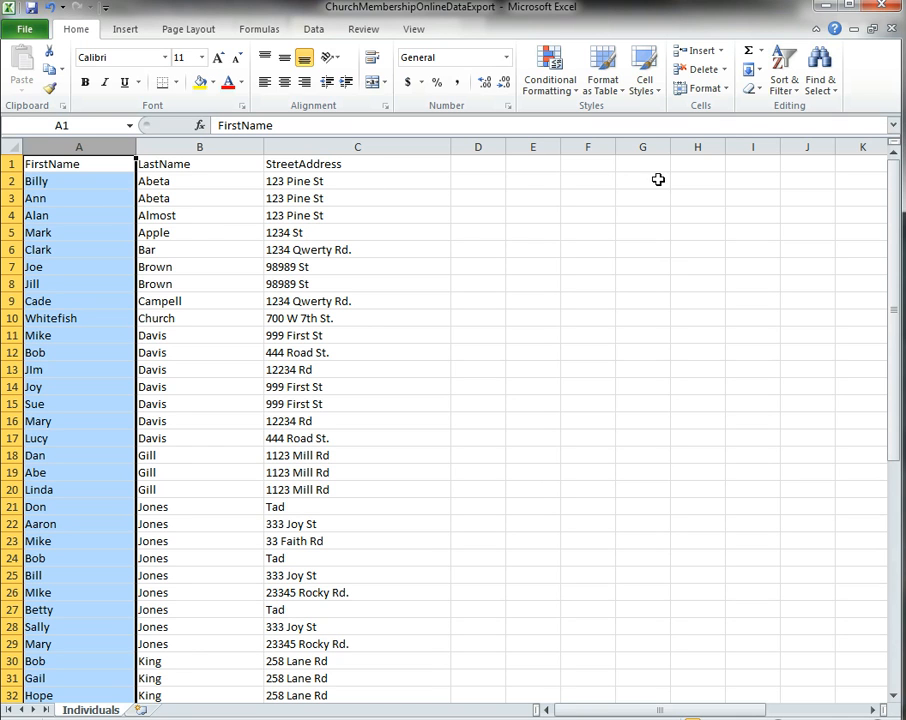
pyautogui.click(721, 51)
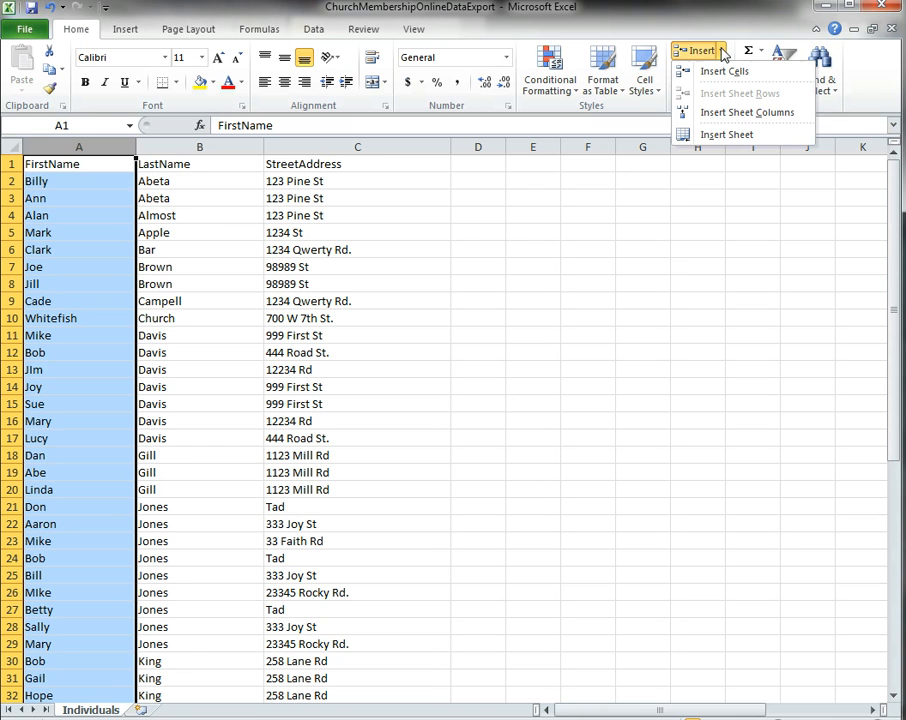
pyautogui.click(735, 116)
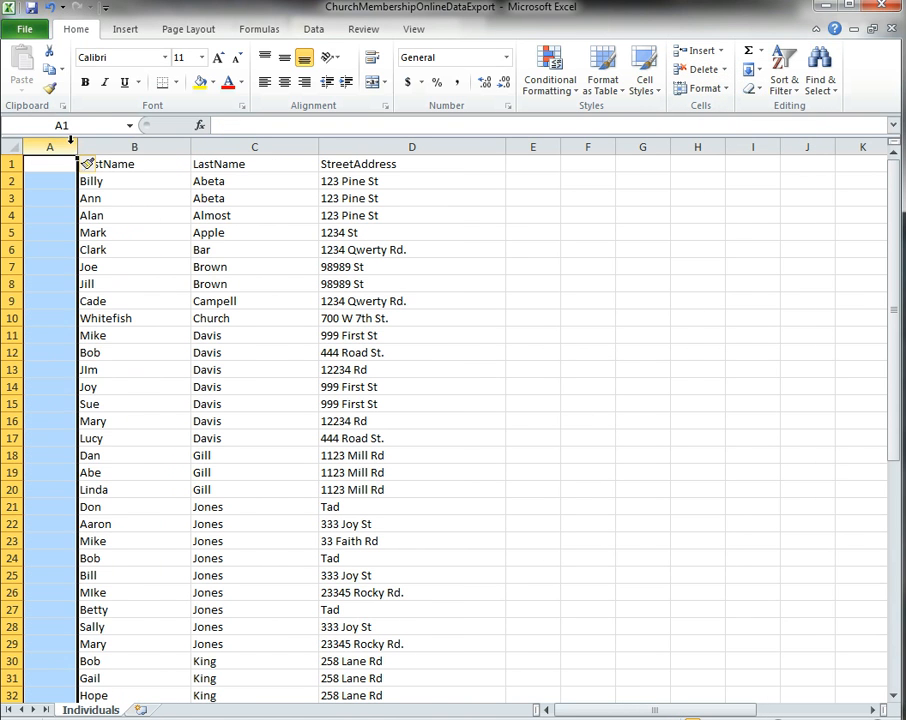
pyautogui.moveTo(79, 147); pyautogui.dragTo(130, 150)
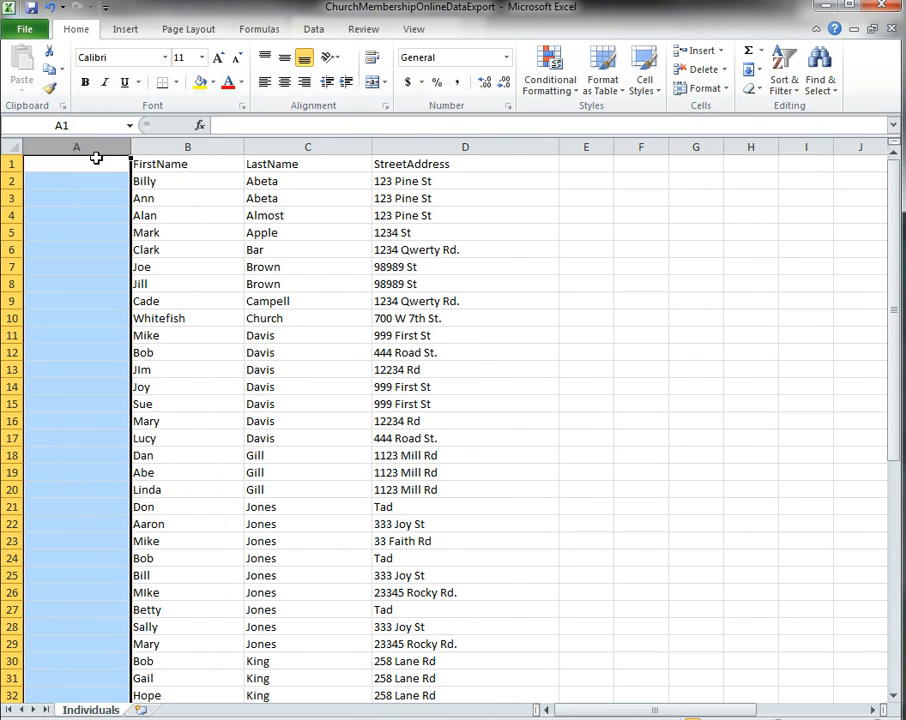
pyautogui.click(91, 161)
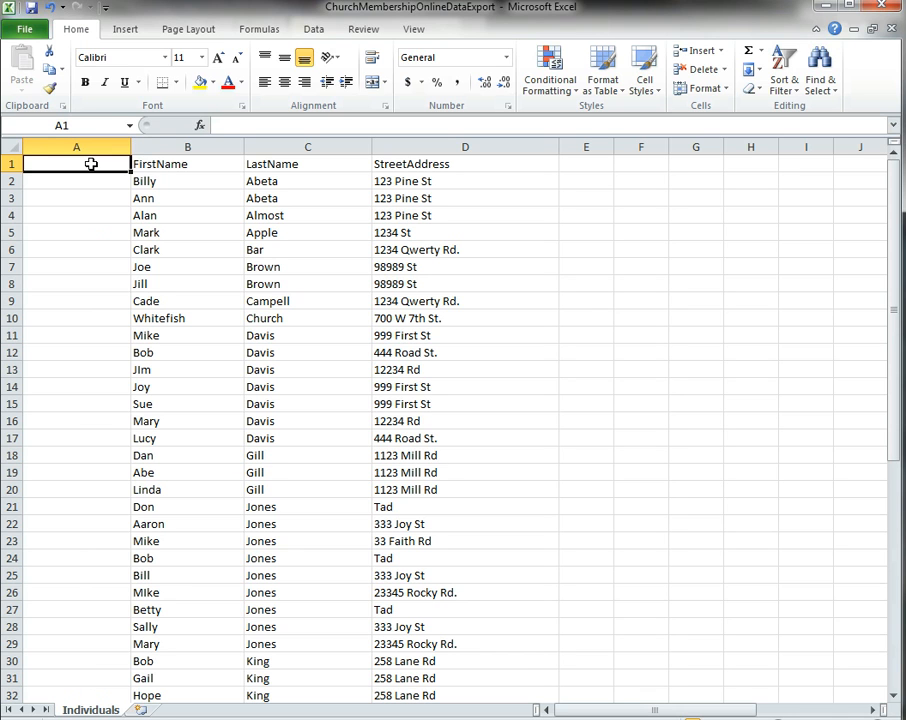
pyautogui.write('Envelope #')
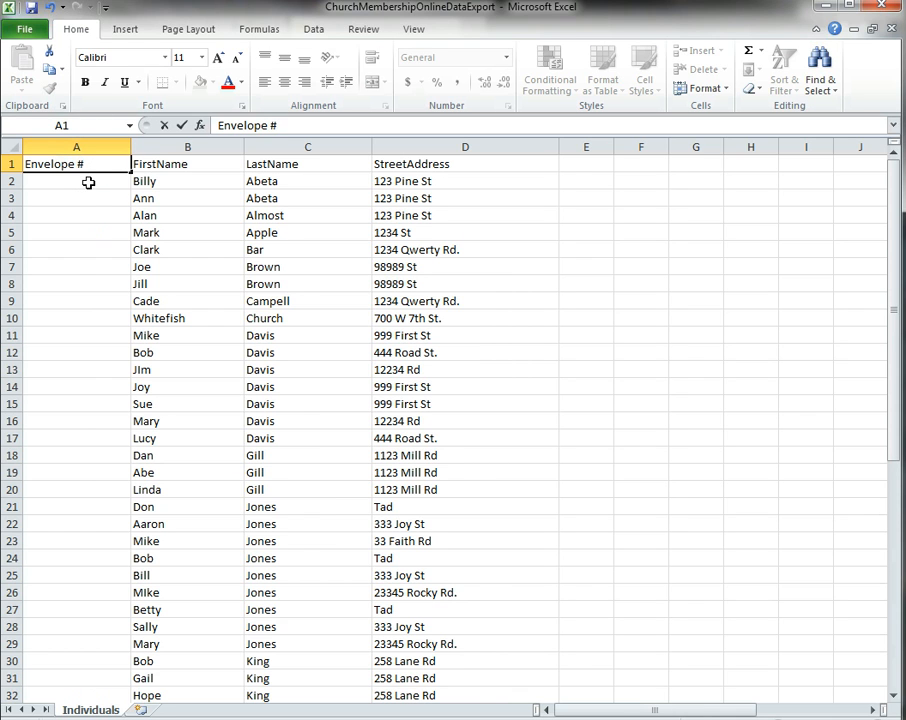
# Step: Enter 1000 in cell A2 and fill column A down to row 56 as an increasing number series
pyautogui.click(88, 182)
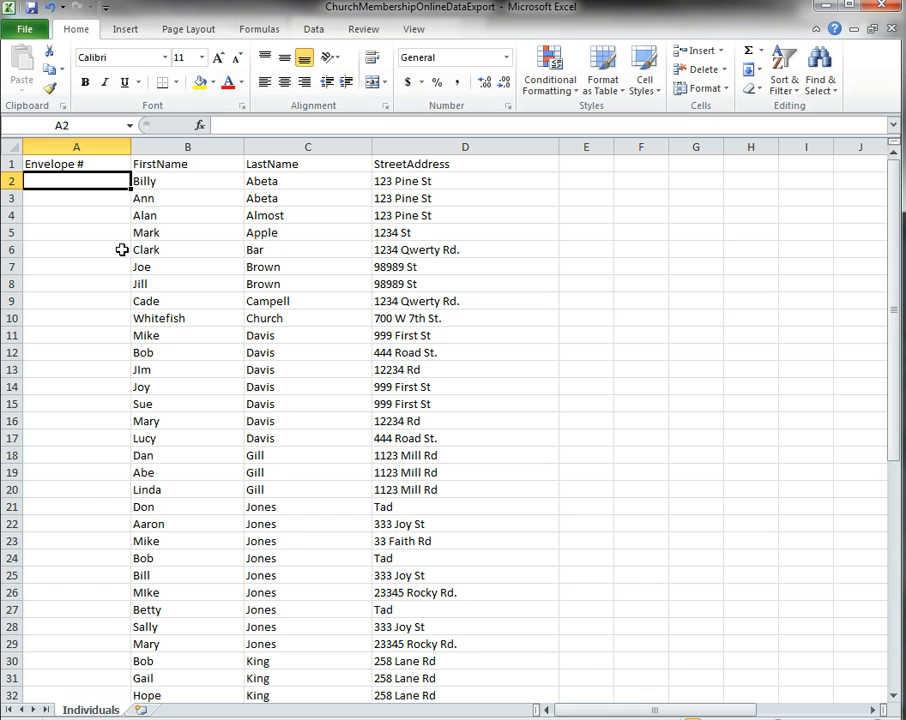
pyautogui.write('1000')
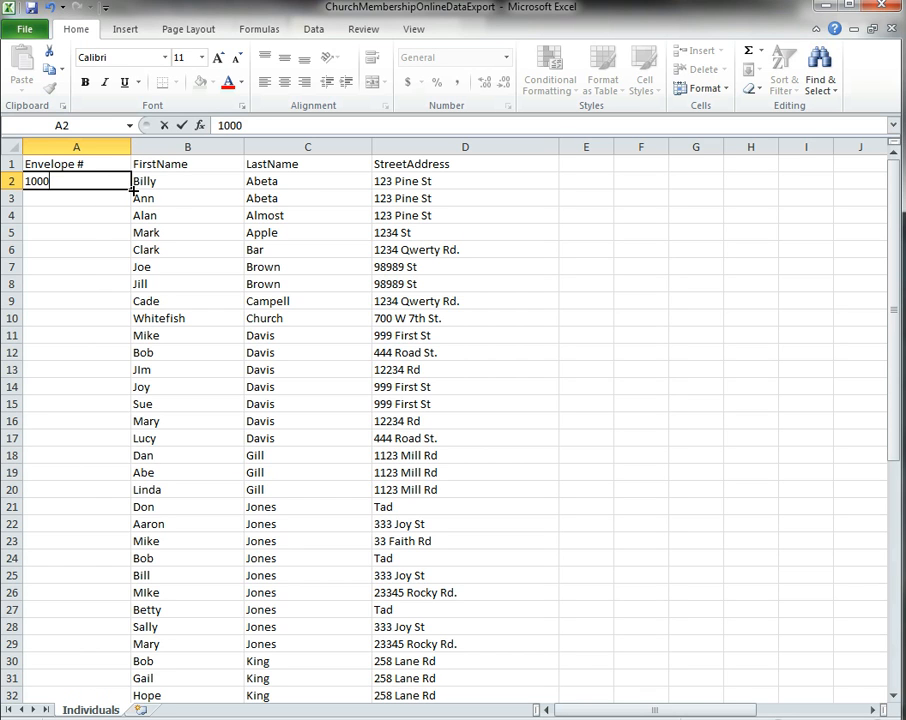
pyautogui.click(132, 189)
pyautogui.moveTo(130, 190); pyautogui.dragTo(71, 681)
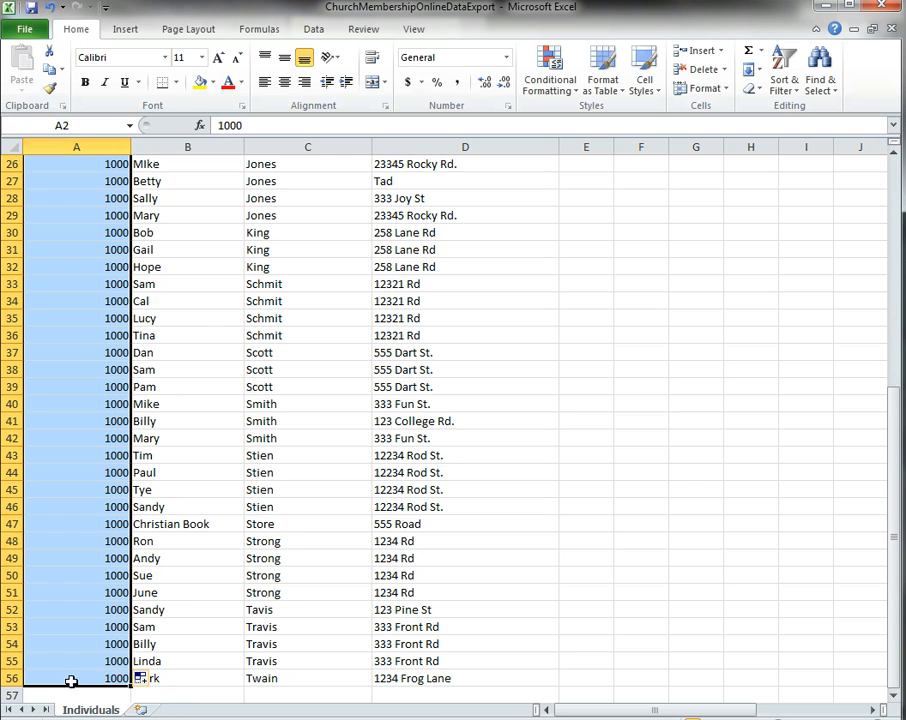
pyautogui.click(156, 681)
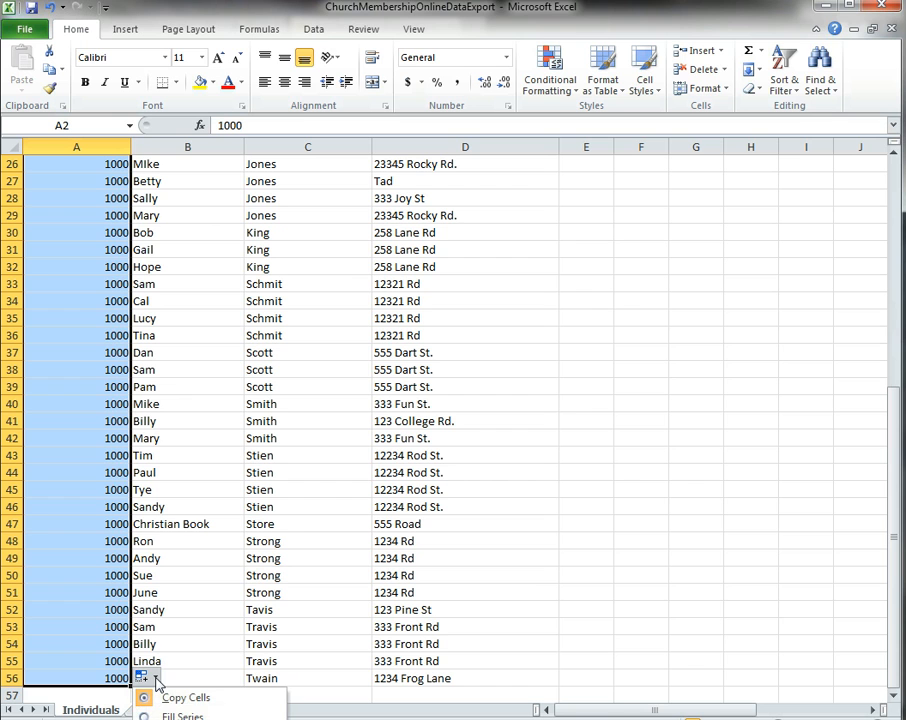
pyautogui.click(180, 716)
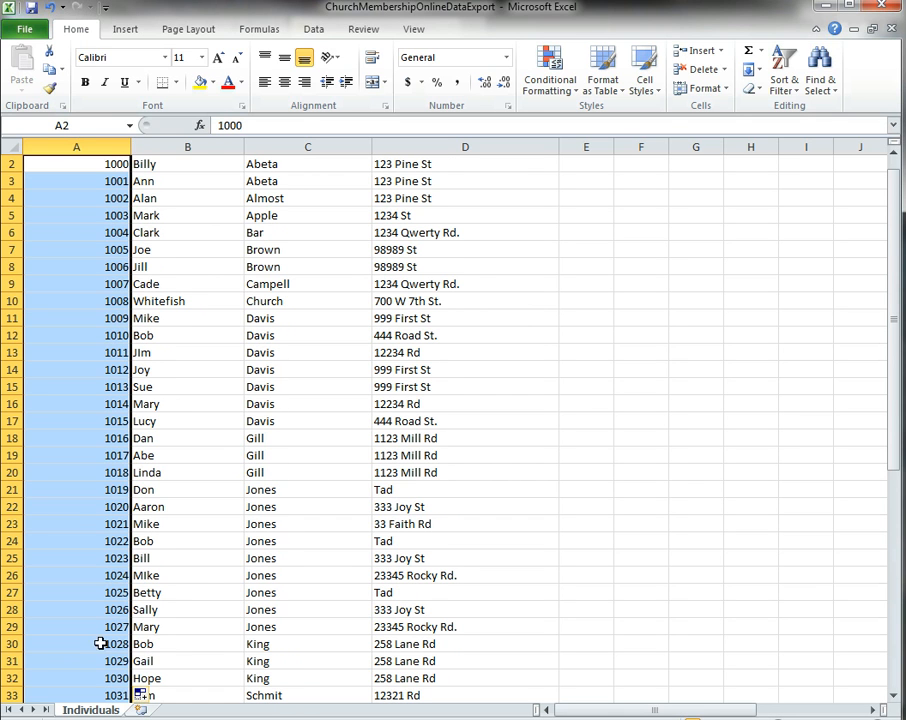
# Step: Review the envelope numbers assigned to the individuals from the first row to the last
pyautogui.click(80, 408)
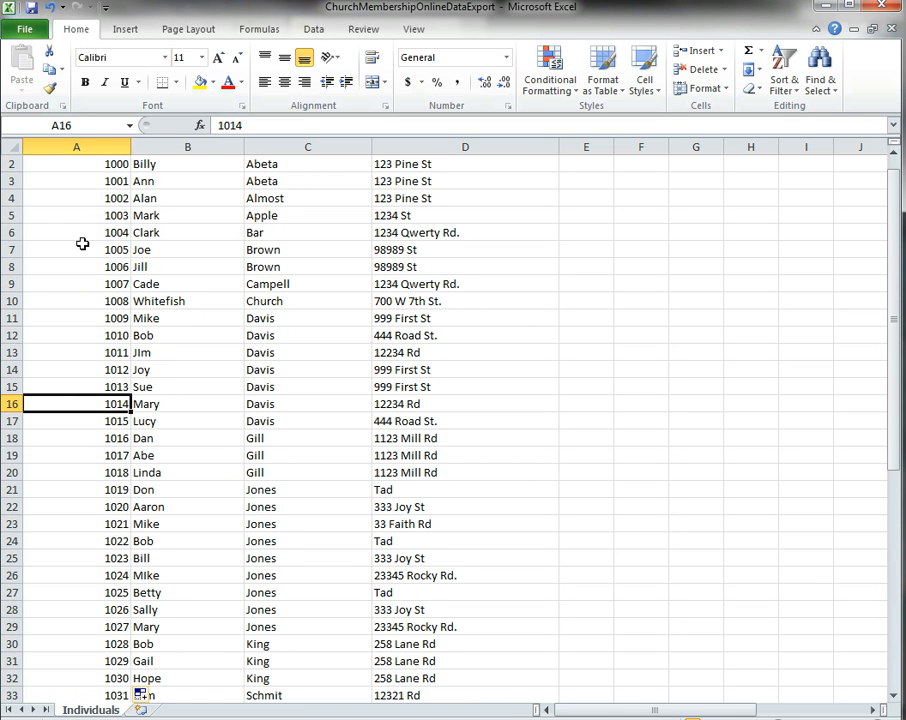
pyautogui.scroll(-2, 80, 247)
pyautogui.scroll(-8, 91, 313)
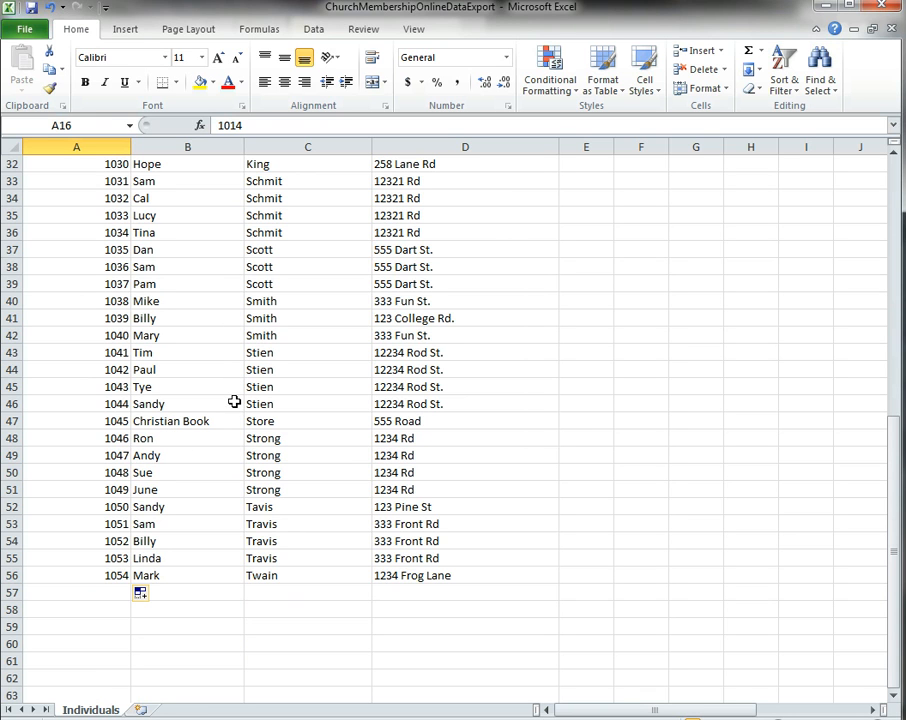
pyautogui.scroll(4, 570, 435)
pyautogui.scroll(6, 572, 436)
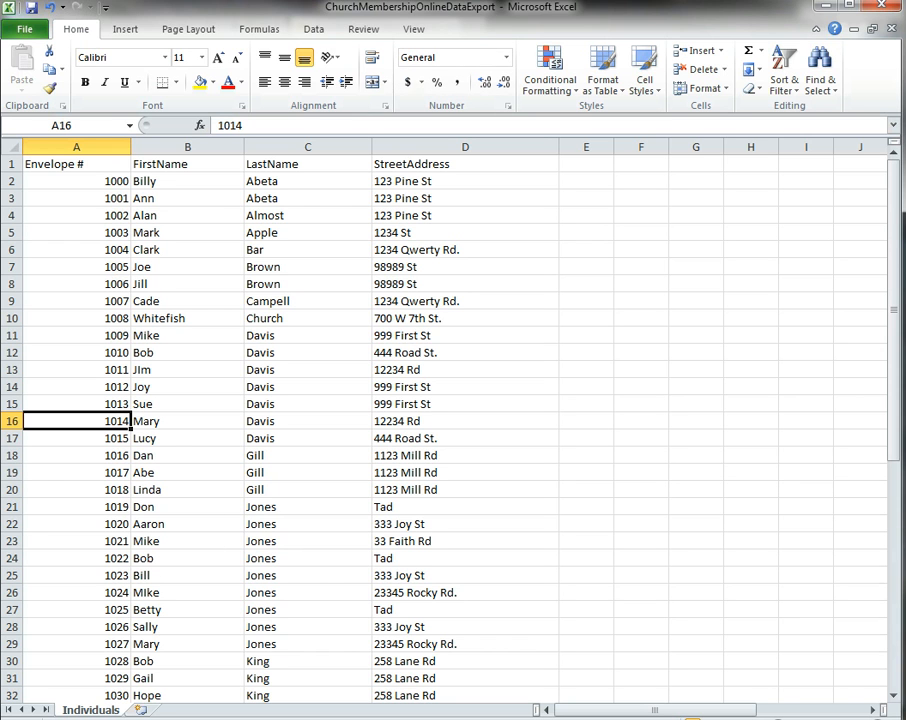
# Step: Switch to Church Membership Online and open the first listed individual's details for editing, down to the Envelope Number option
pyautogui.hotkey('alt', 'Tab')
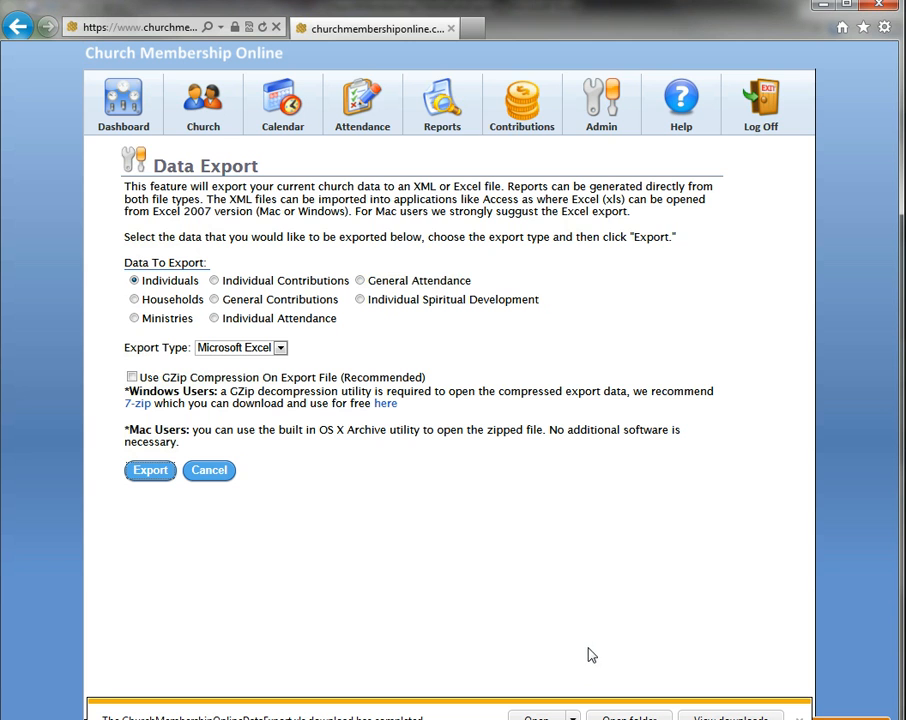
pyautogui.moveTo(218, 117)
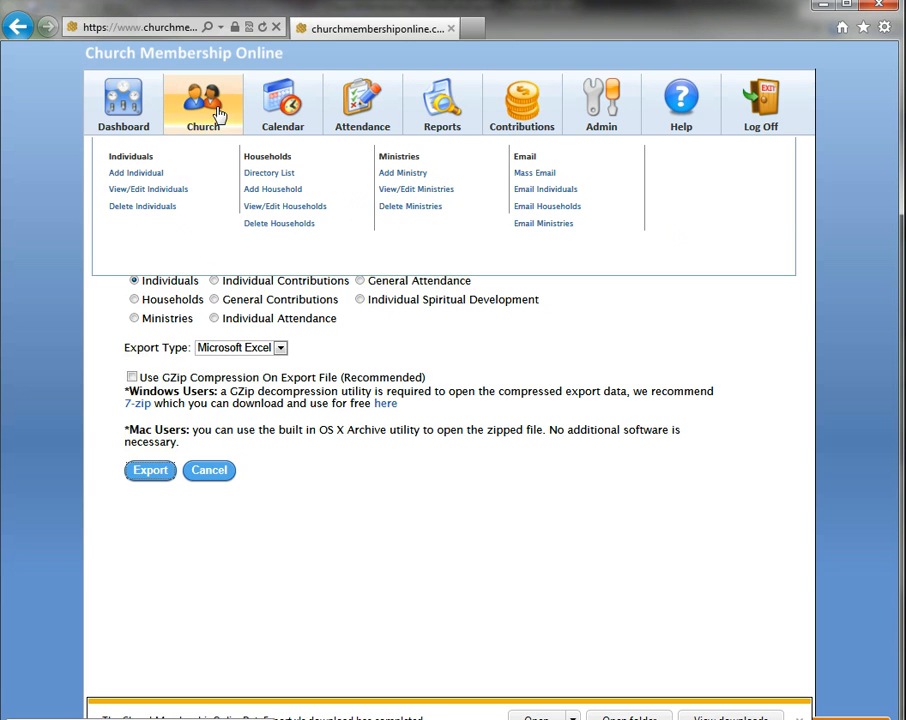
pyautogui.click(176, 190)
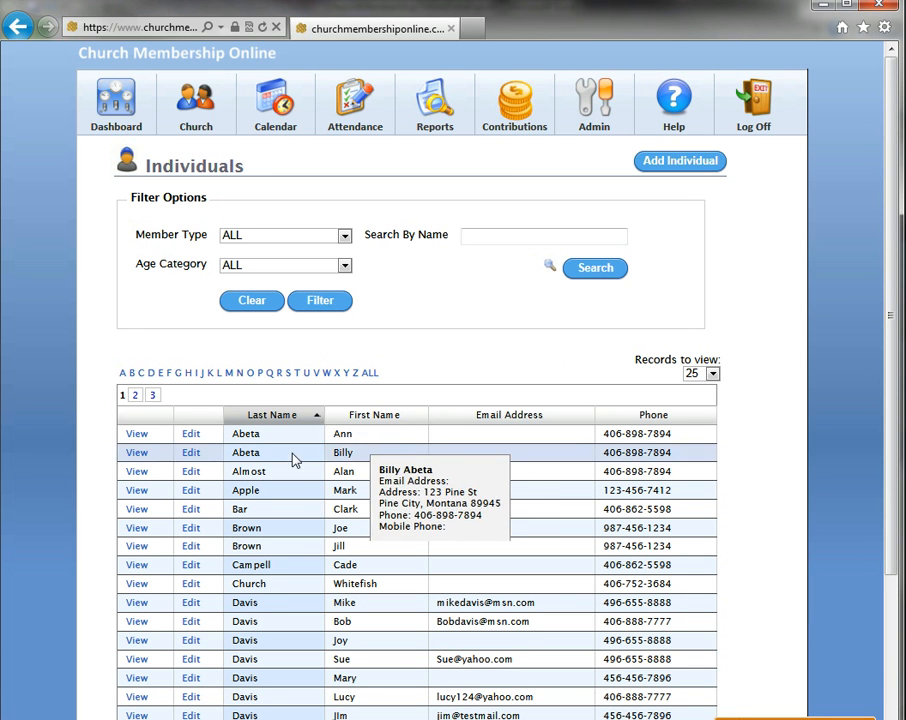
pyautogui.click(190, 437)
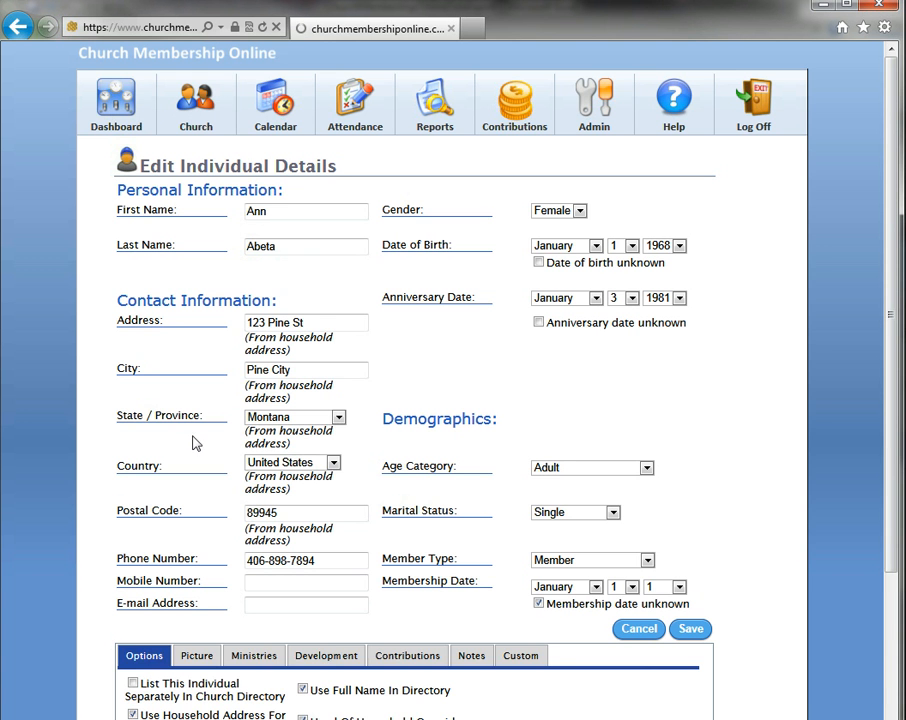
pyautogui.scroll(-1, 726, 432)
pyautogui.scroll(-1, 726, 432)
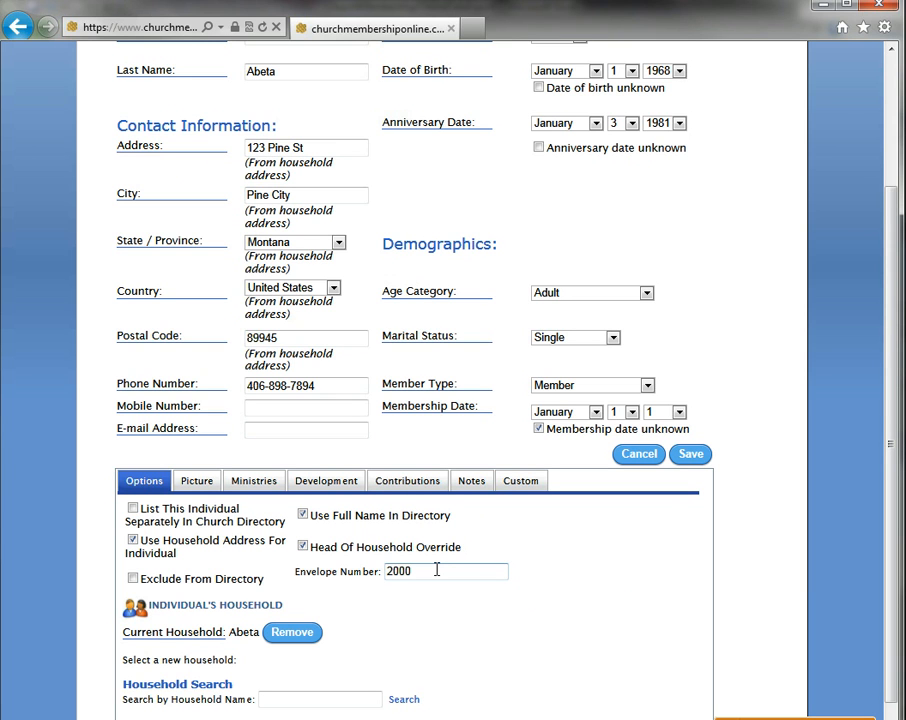
# Step: Set the open individual's envelope number to 1000 and save the details
pyautogui.moveTo(437, 570); pyautogui.dragTo(388, 571)
pyautogui.write('1000')
pyautogui.click(688, 460)
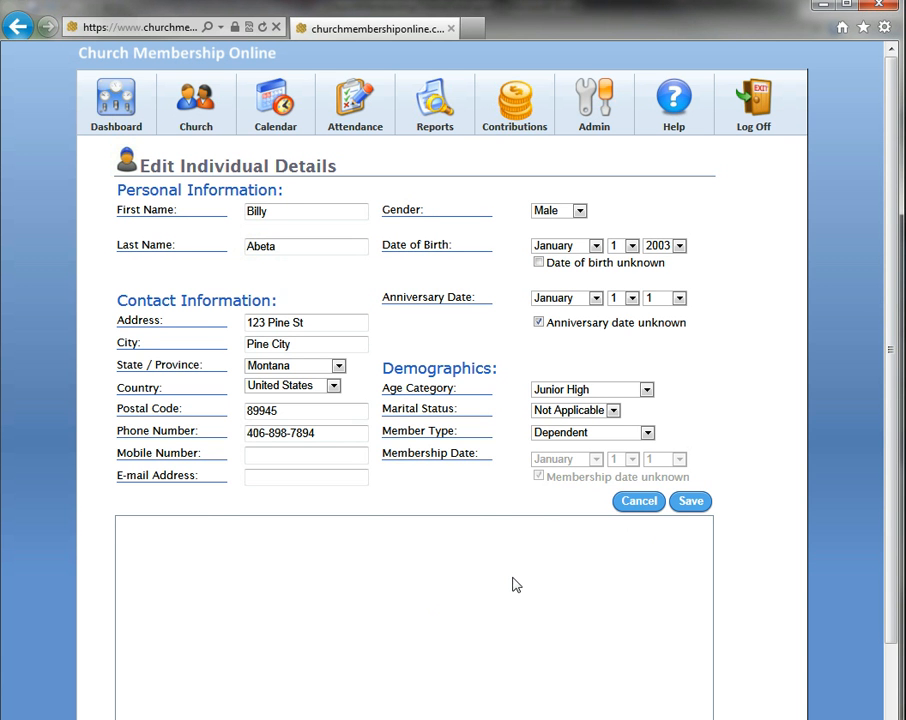
# Step: Set the envelope number of the second individual, the Junior High dependent, to 1001 and save the details
pyautogui.click(404, 620)
pyautogui.write('1001')
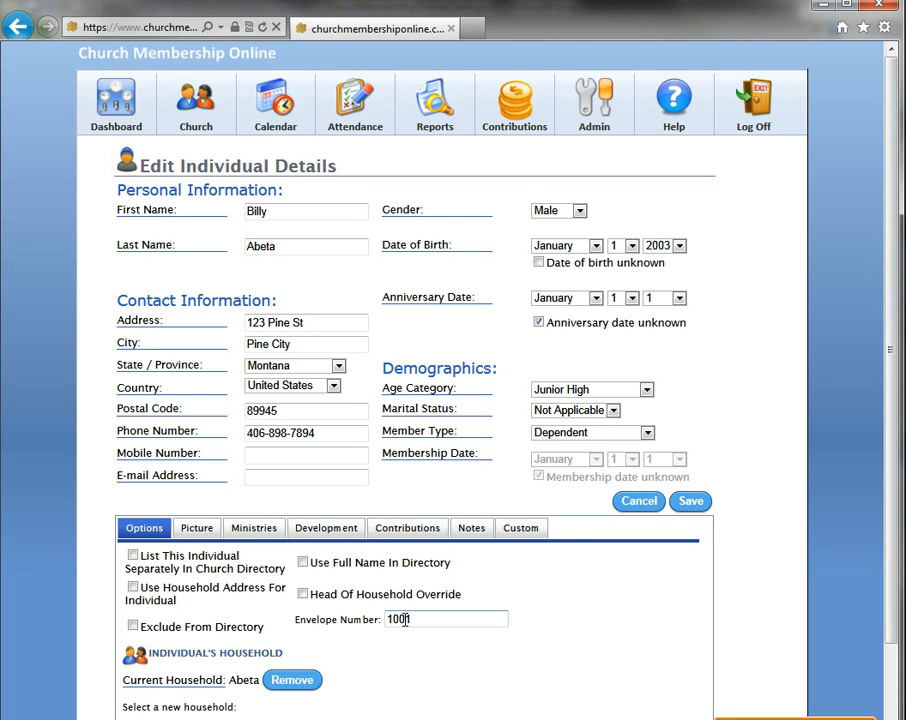
pyautogui.click(706, 501)
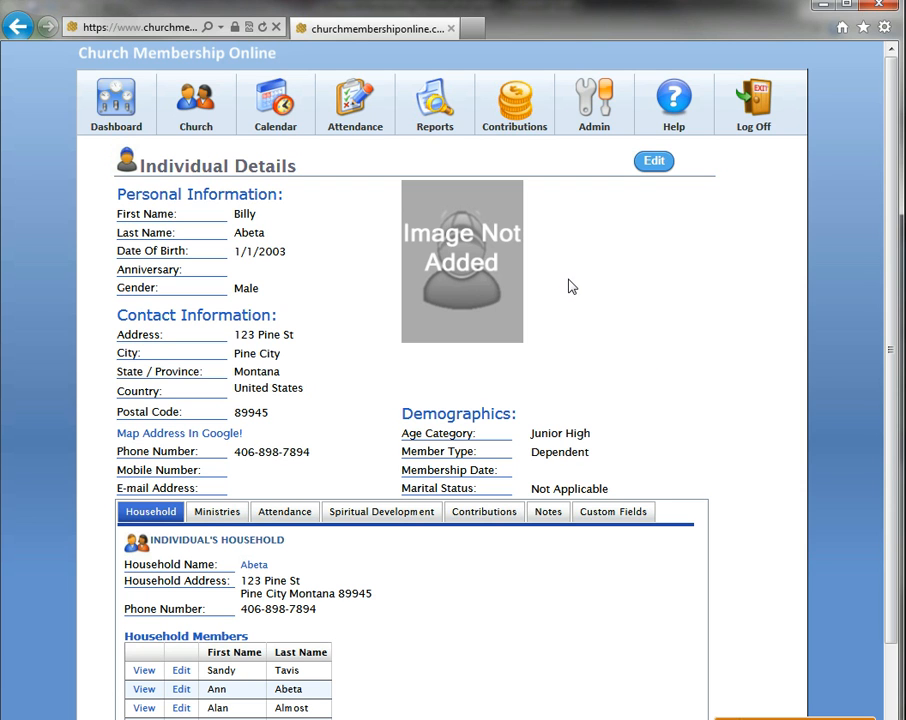
# Step: Open the envelope contribution form and add a $500 Tithes & Offerings contribution dated 01/15/2012 for envelope number 1000
pyautogui.moveTo(520, 108)
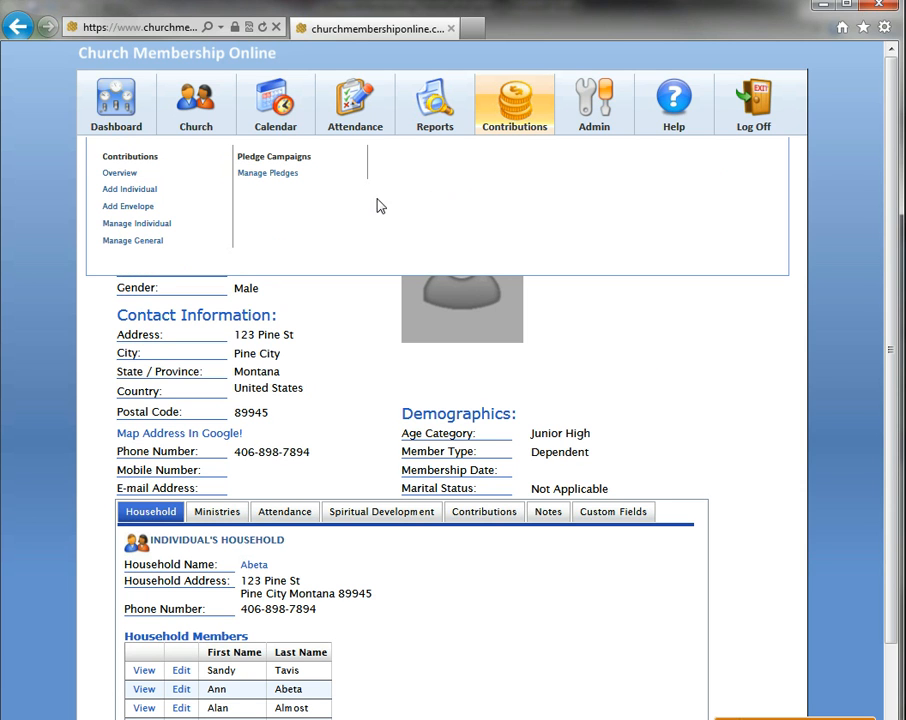
pyautogui.click(127, 208)
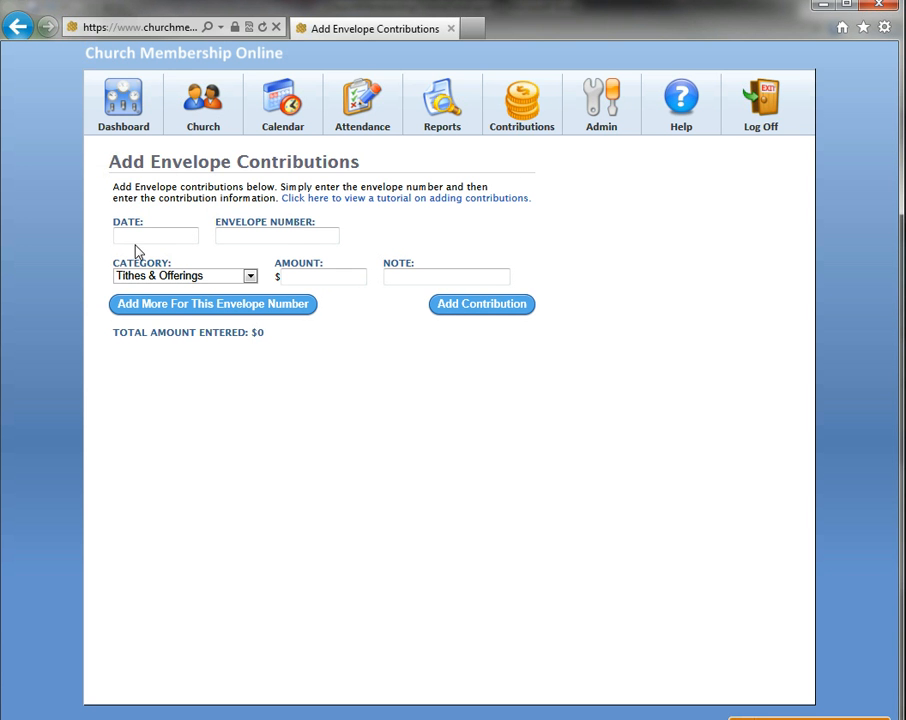
pyautogui.click(144, 238)
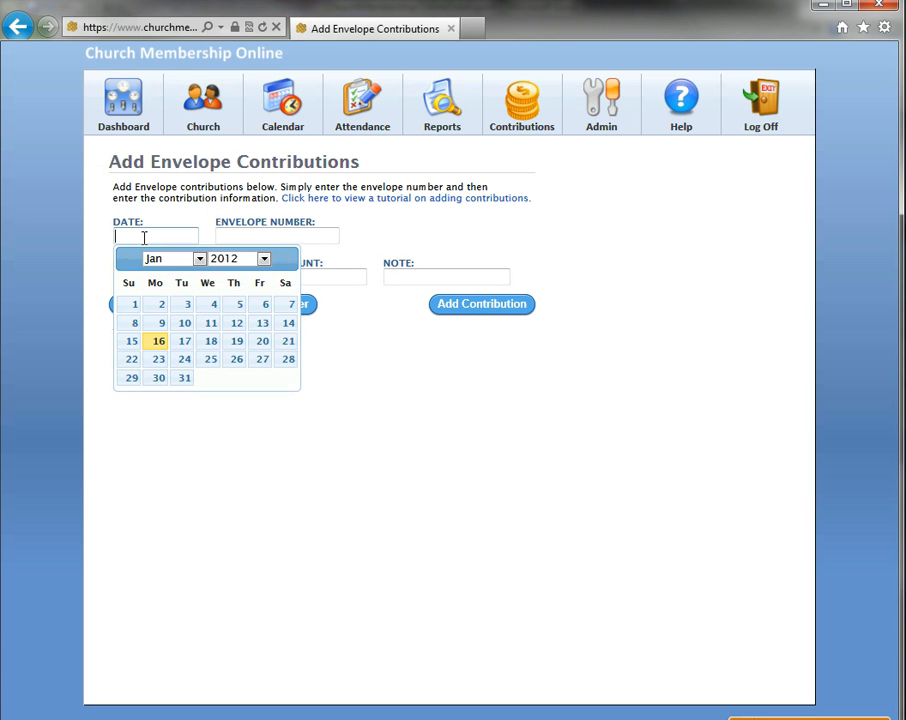
pyautogui.click(133, 343)
pyautogui.click(238, 234)
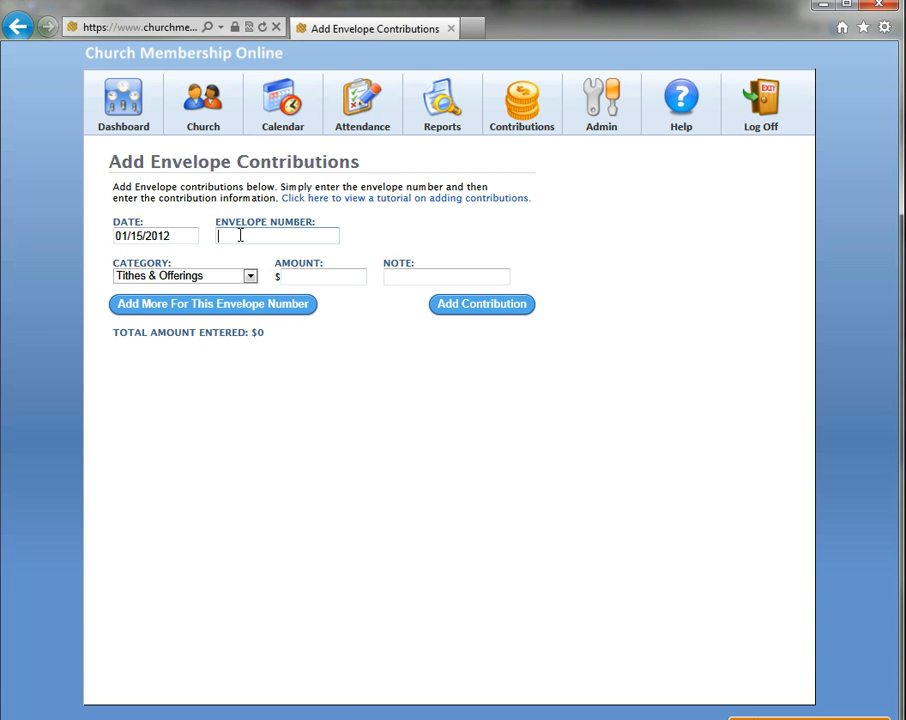
pyautogui.write('1000')
pyautogui.click(308, 278)
pyautogui.write('500')
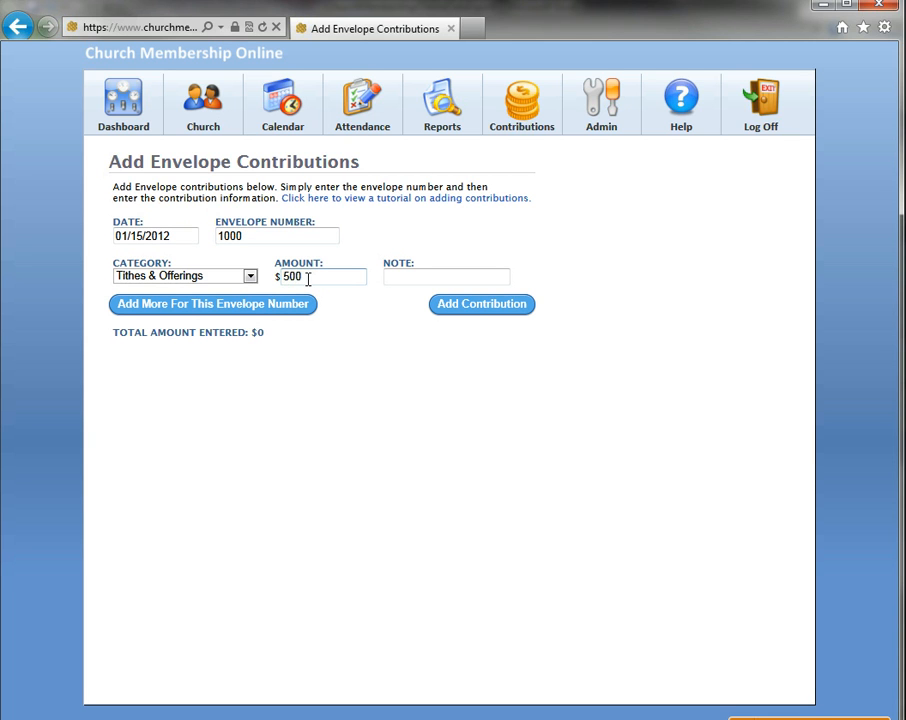
pyautogui.click(465, 305)
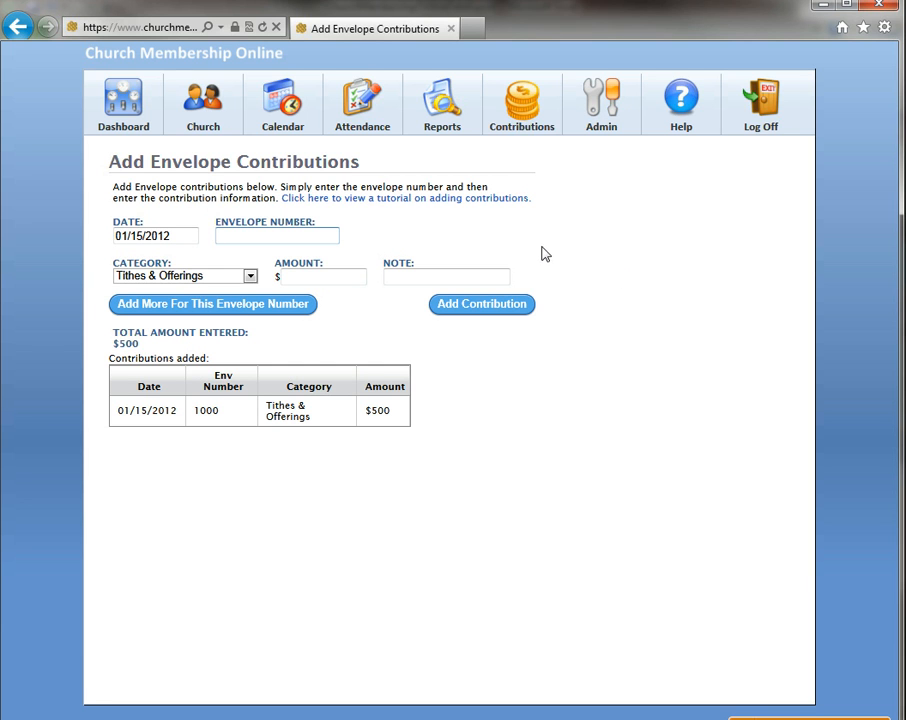
# Step: Add a $300 Tithes & Offerings contribution for envelope number 1001, keeping that envelope open for more entries
pyautogui.moveTo(522, 121)
pyautogui.write('1001')
pyautogui.click(307, 275)
pyautogui.write('300')
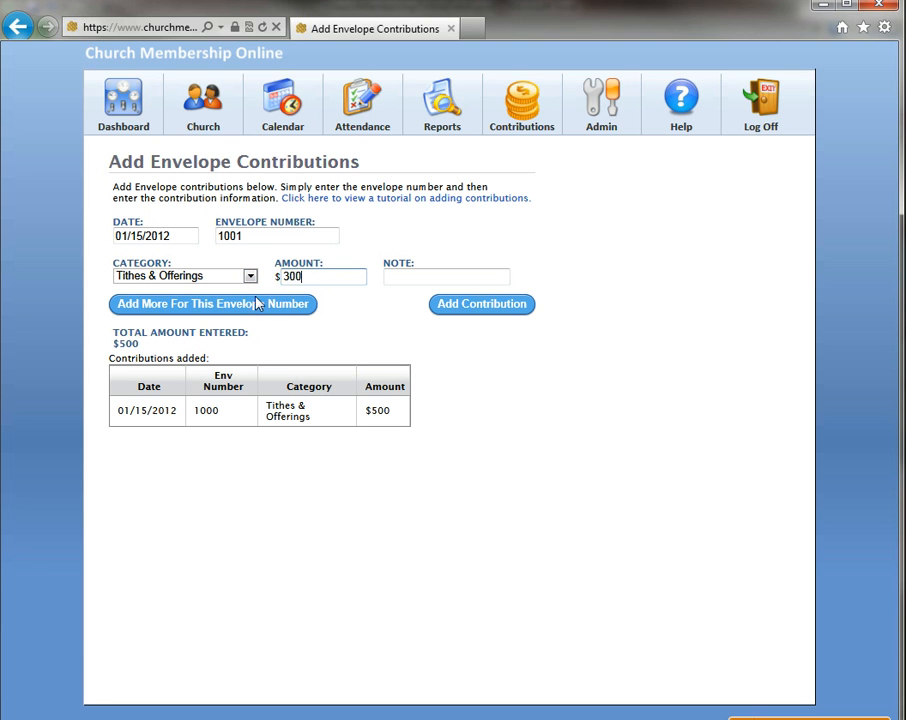
pyautogui.click(241, 309)
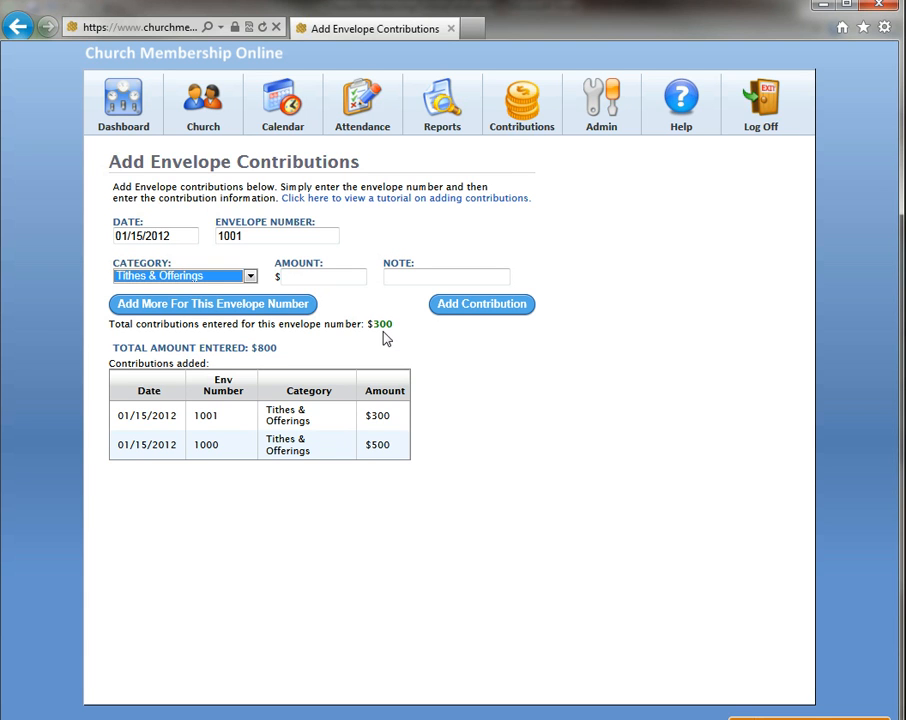
# Step: Add a $100 Building contribution for envelope number 1001, keeping the same envelope for another entry
pyautogui.click(306, 277)
pyautogui.write('100')
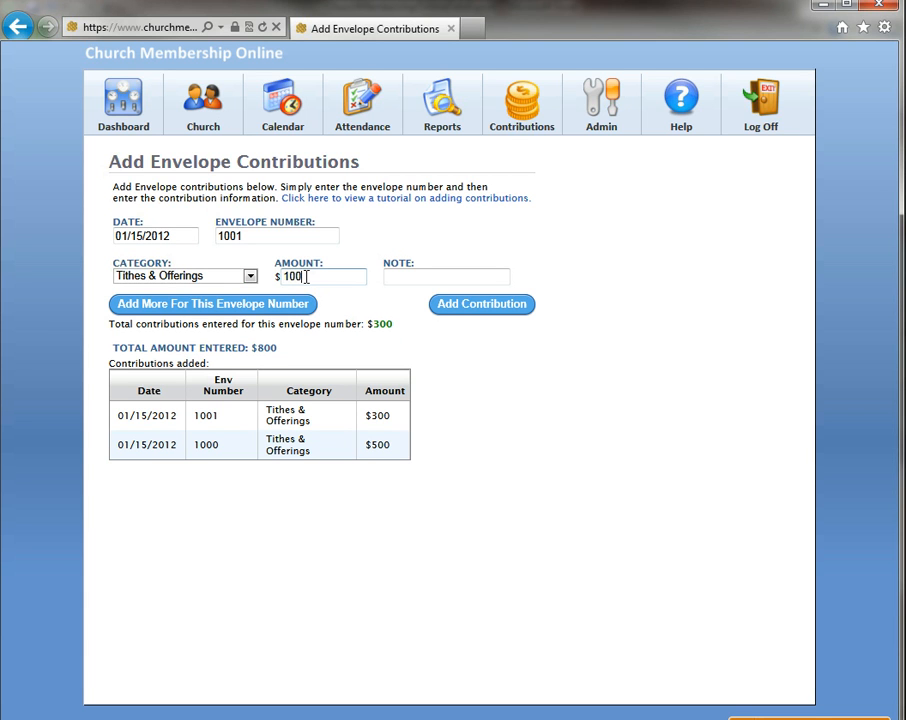
pyautogui.click(250, 277)
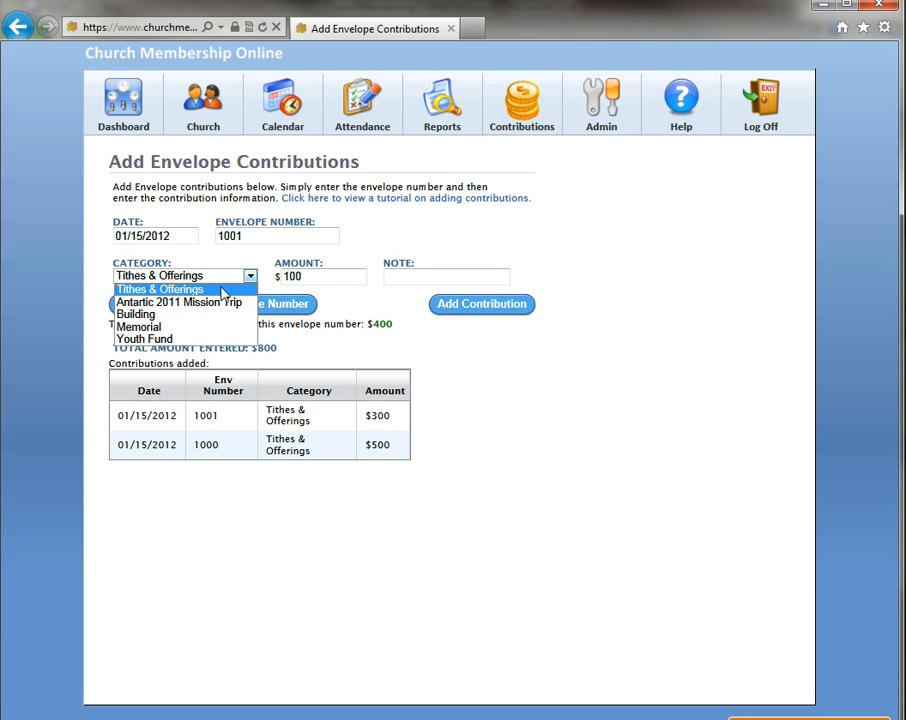
pyautogui.click(160, 314)
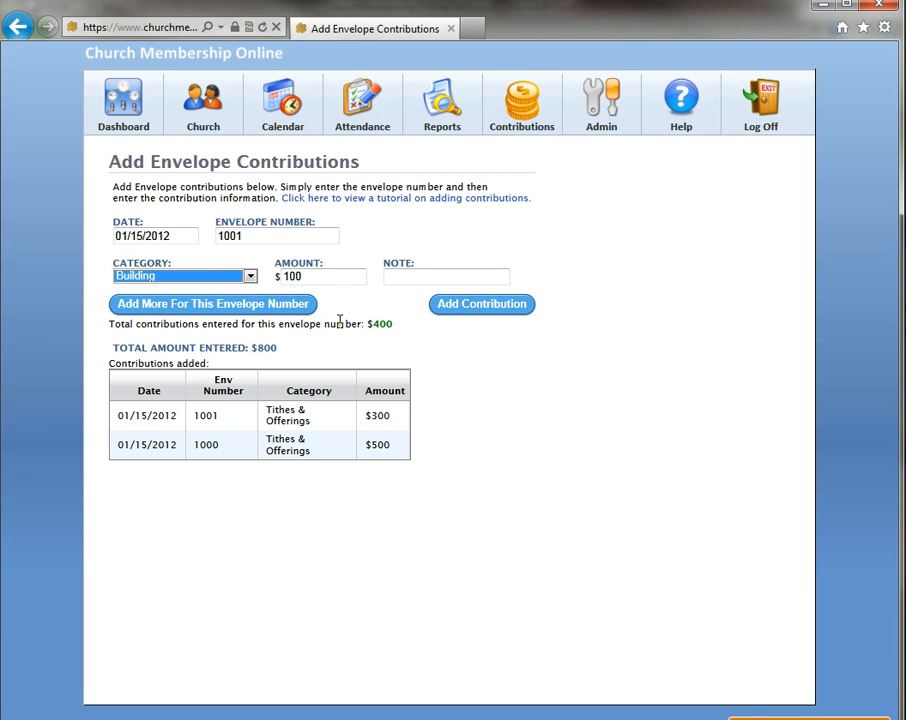
pyautogui.click(267, 308)
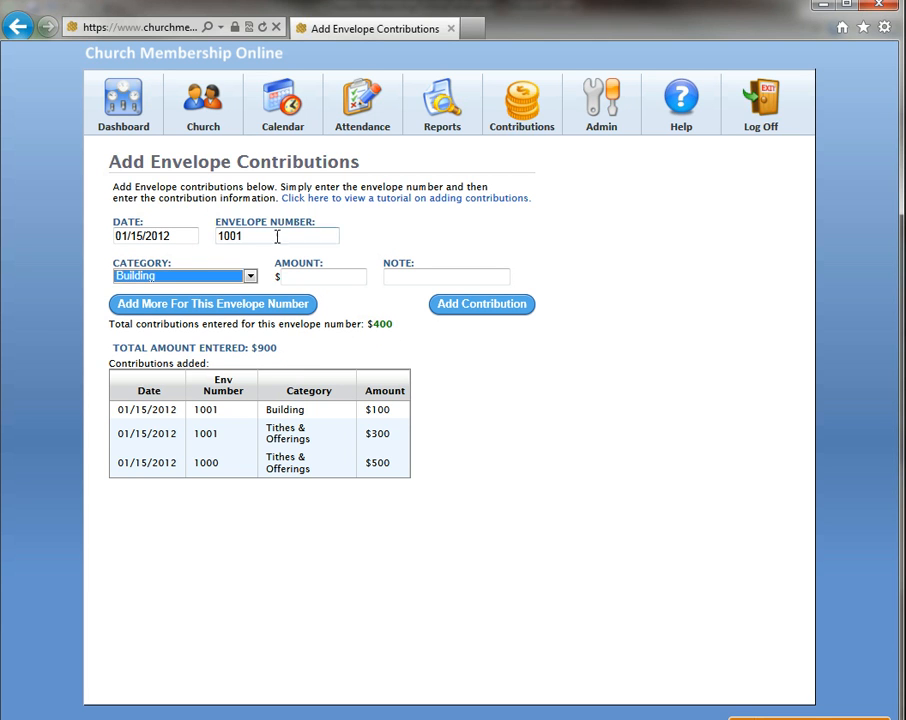
# Step: Add a $100 Youth Fund contribution as the final entry for envelope number 1001
pyautogui.click(310, 278)
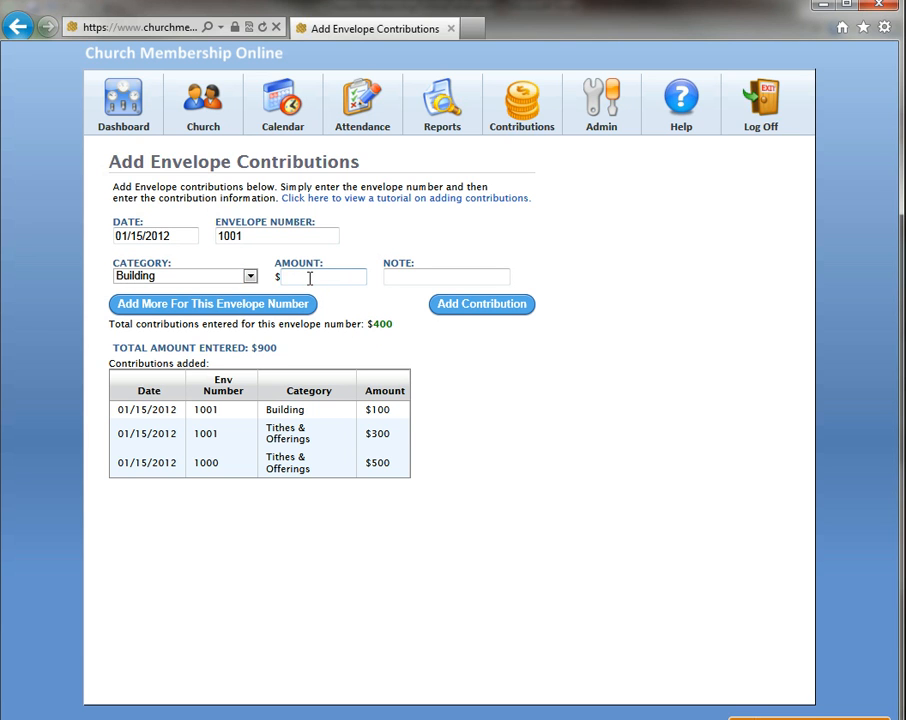
pyautogui.write('100')
pyautogui.click(250, 278)
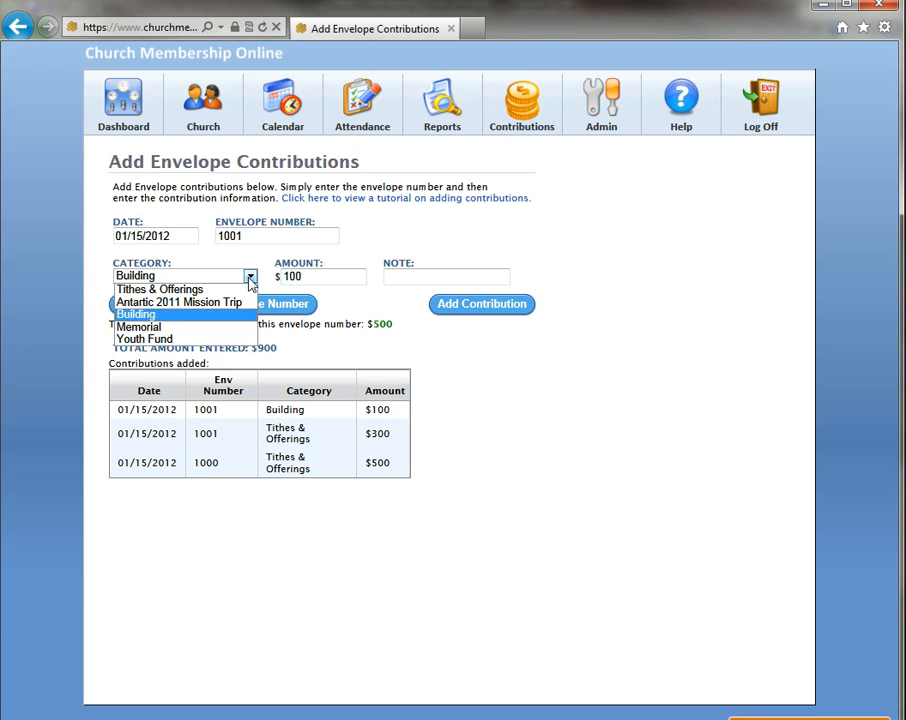
pyautogui.click(160, 339)
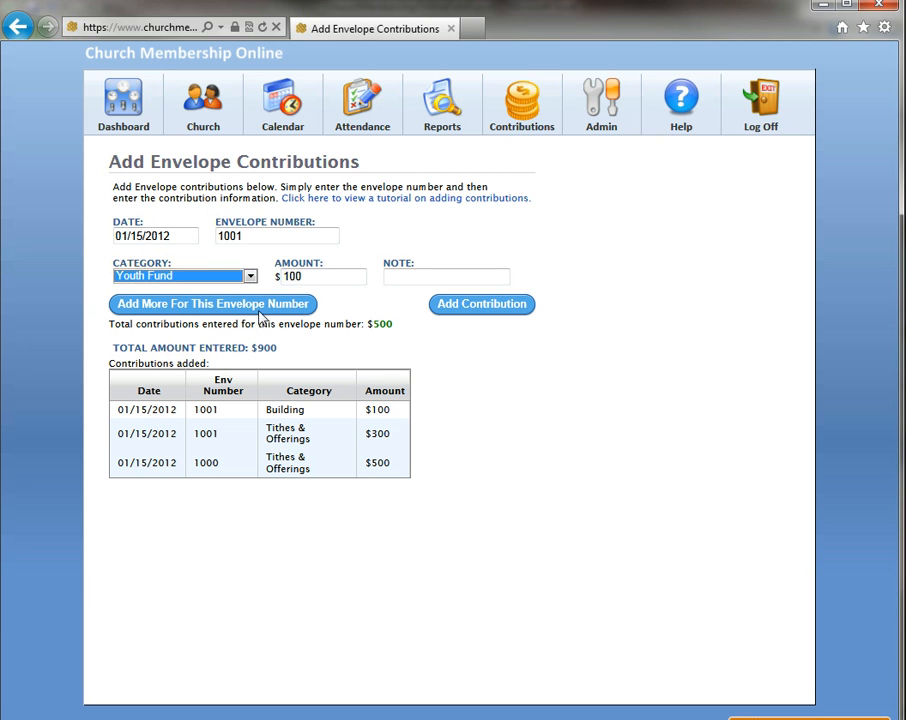
pyautogui.click(474, 305)
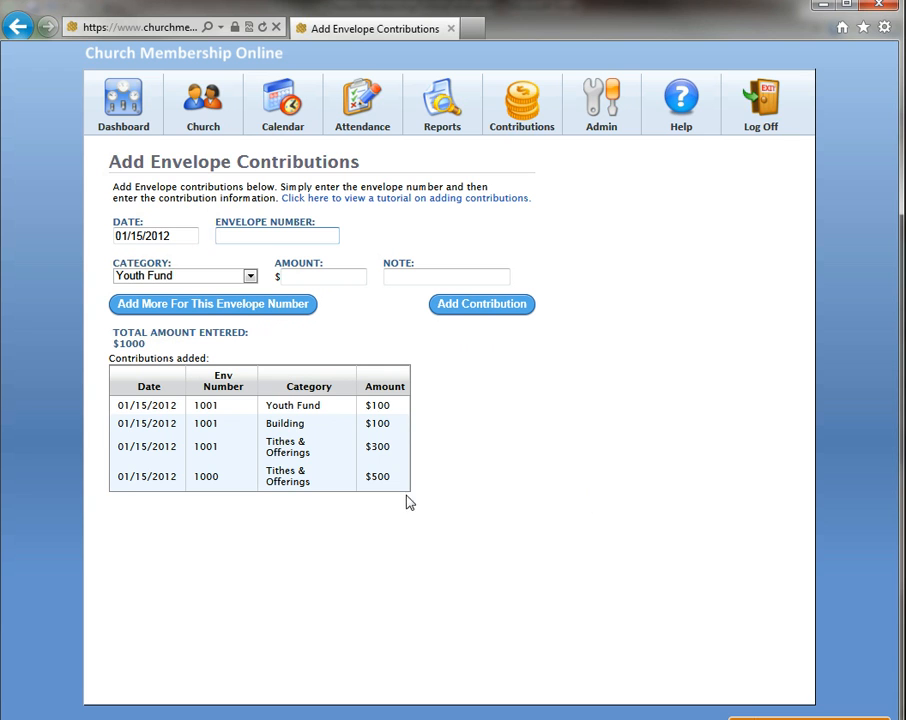